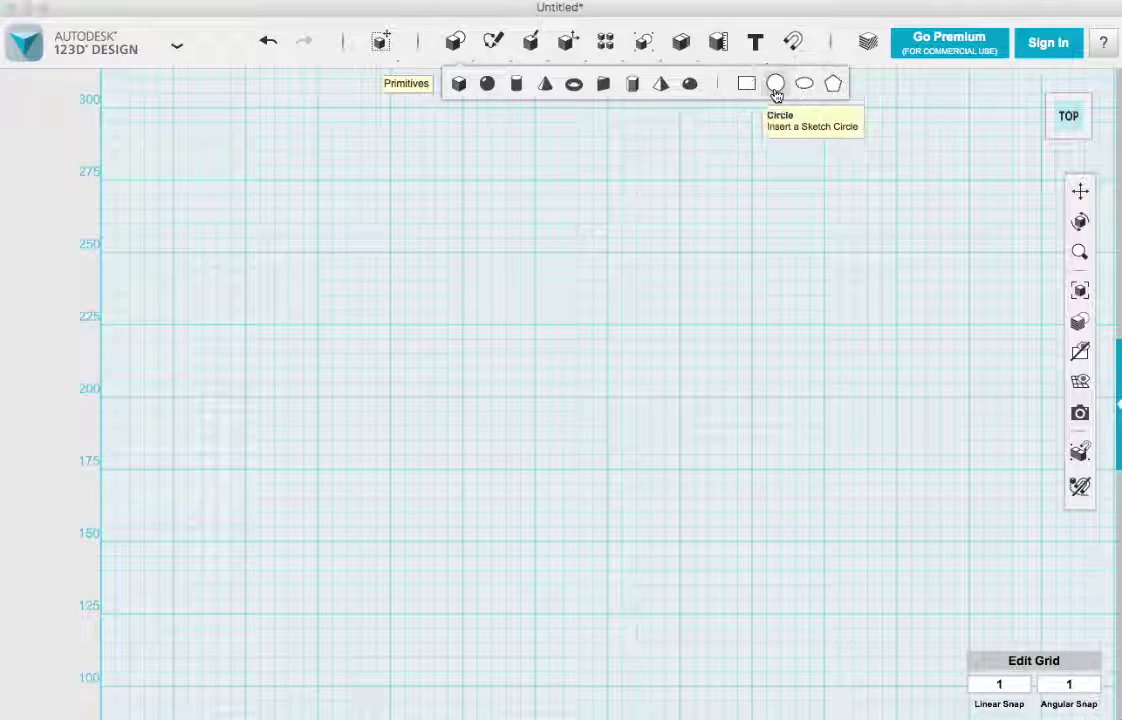
Place a radius-20 sketch circle on the grid near the 250 mark
{"action": "left_click", "coordinate": [775, 86]}
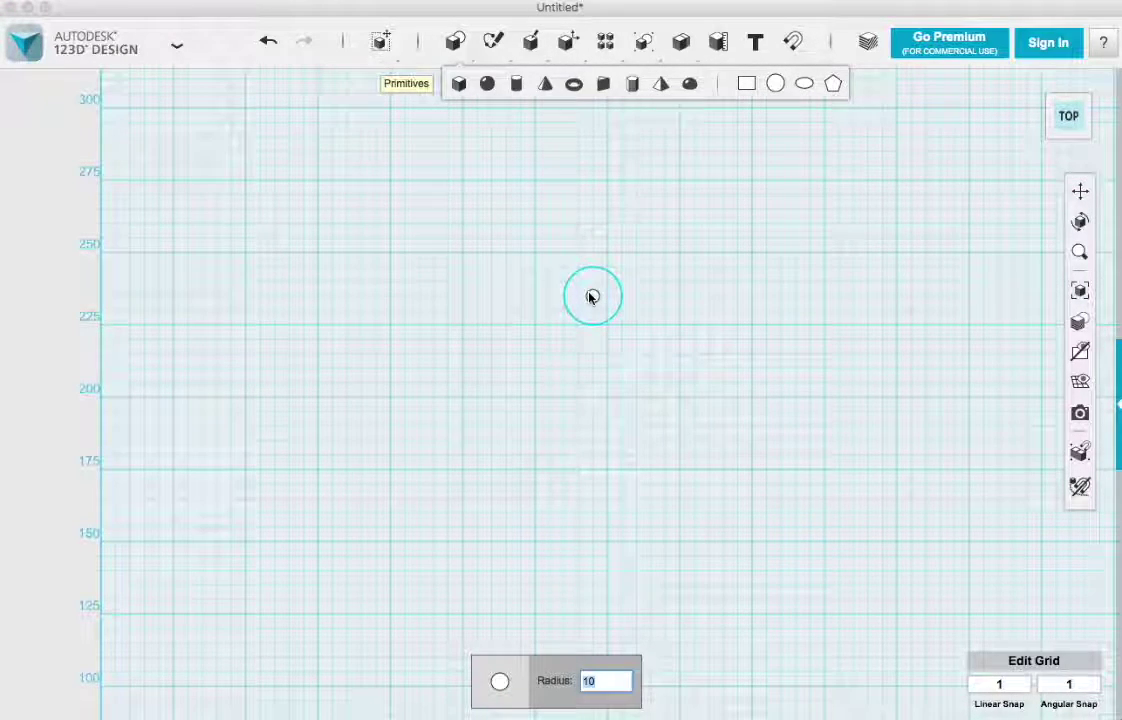
{"action": "type", "text": "20"}
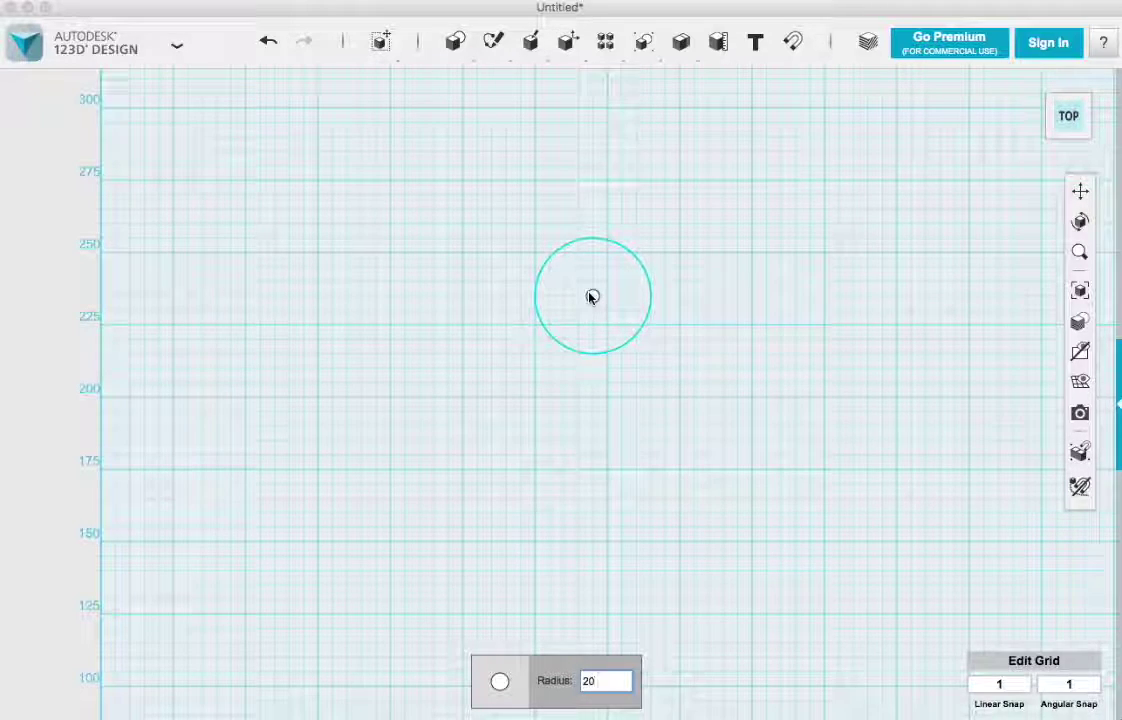
{"action": "left_click", "coordinate": [607, 254]}
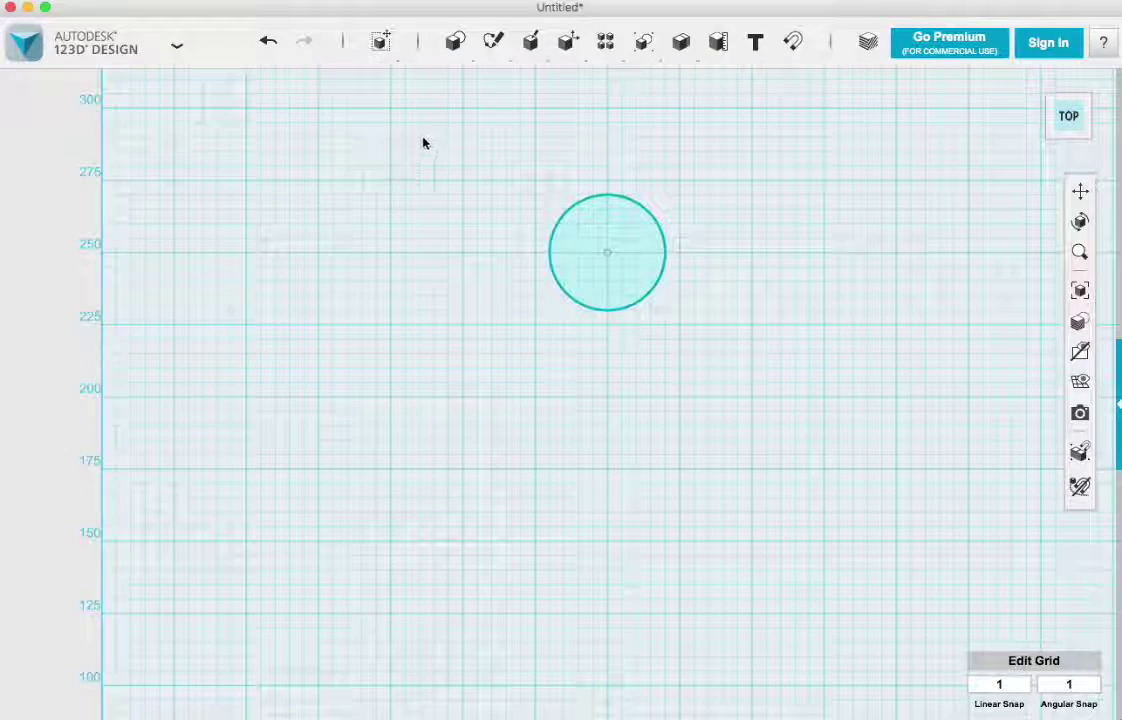
Draw a 10 mm diameter circle in the big circle's sketch, just above its top edge
{"action": "mouse_move", "coordinate": [494, 43]}
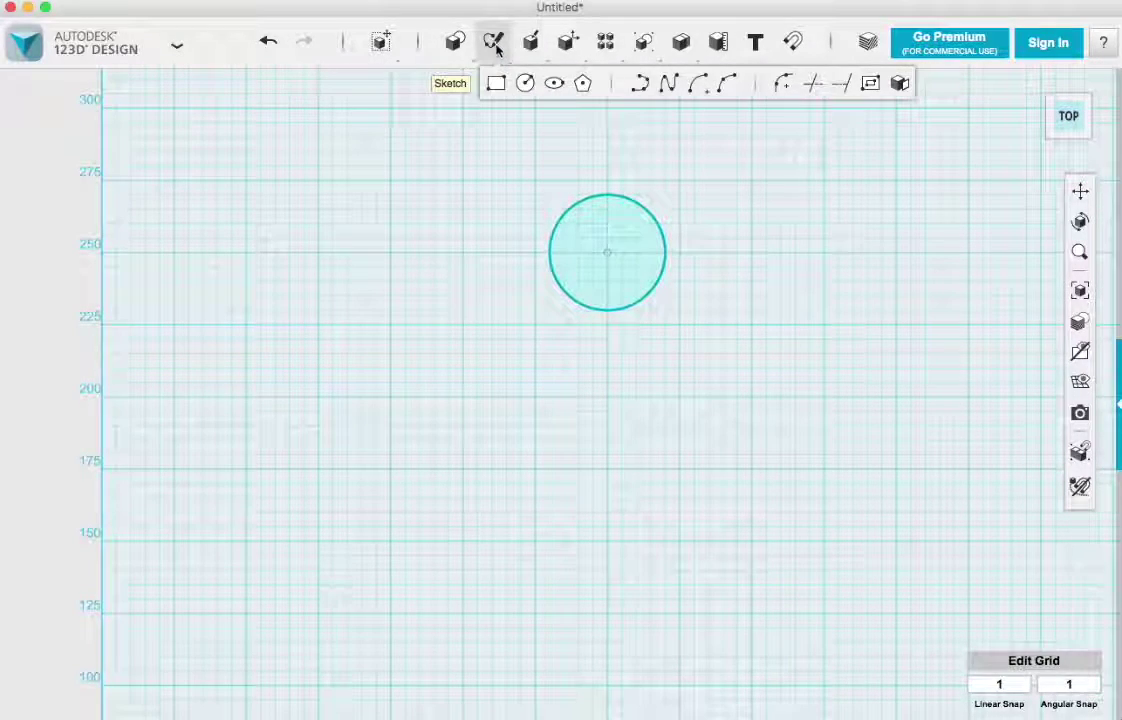
{"action": "left_click", "coordinate": [610, 196]}
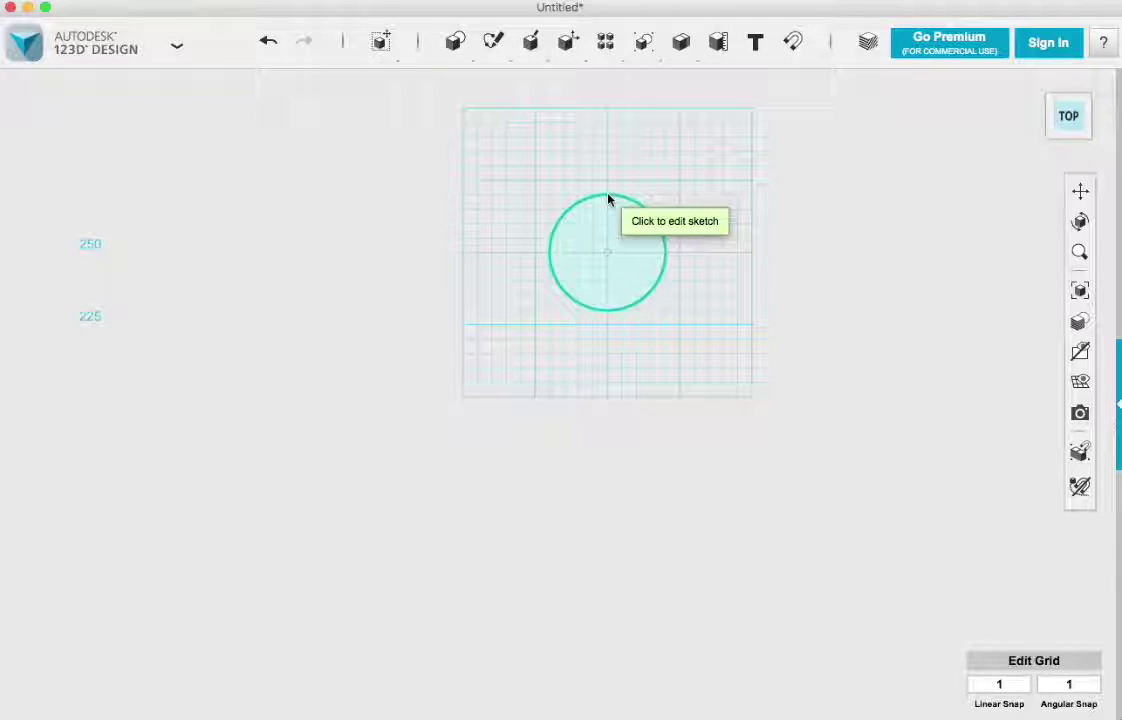
{"action": "left_click", "coordinate": [608, 197]}
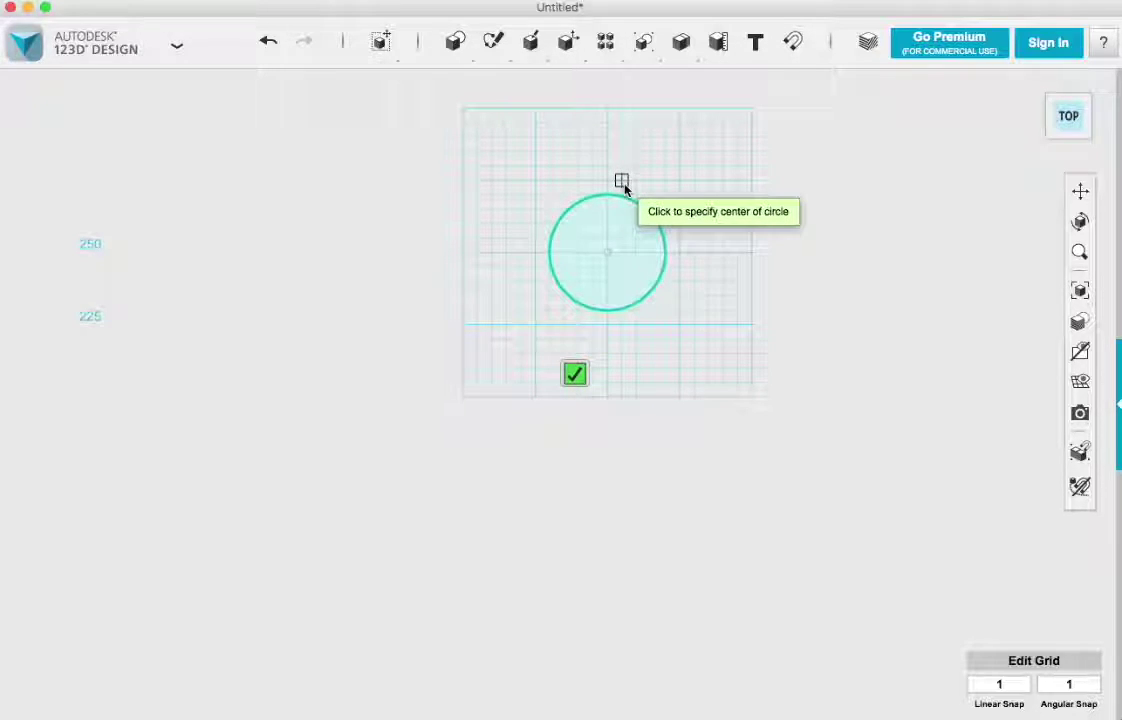
{"action": "left_click", "coordinate": [624, 186]}
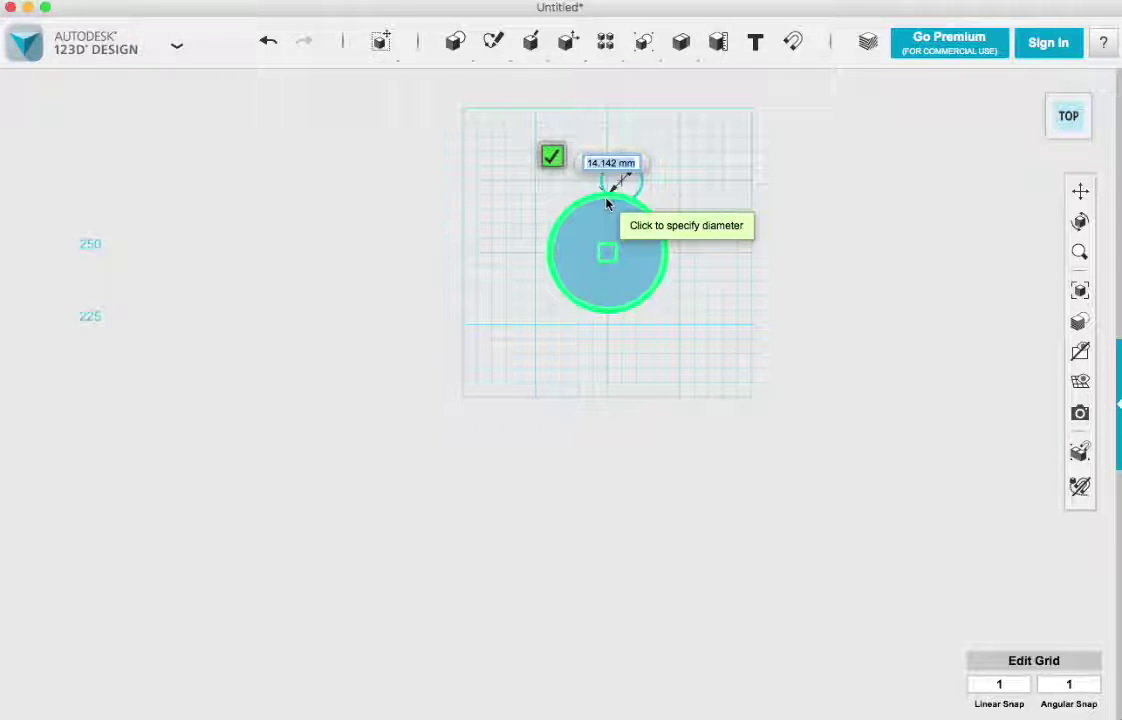
{"action": "type", "text": "10"}
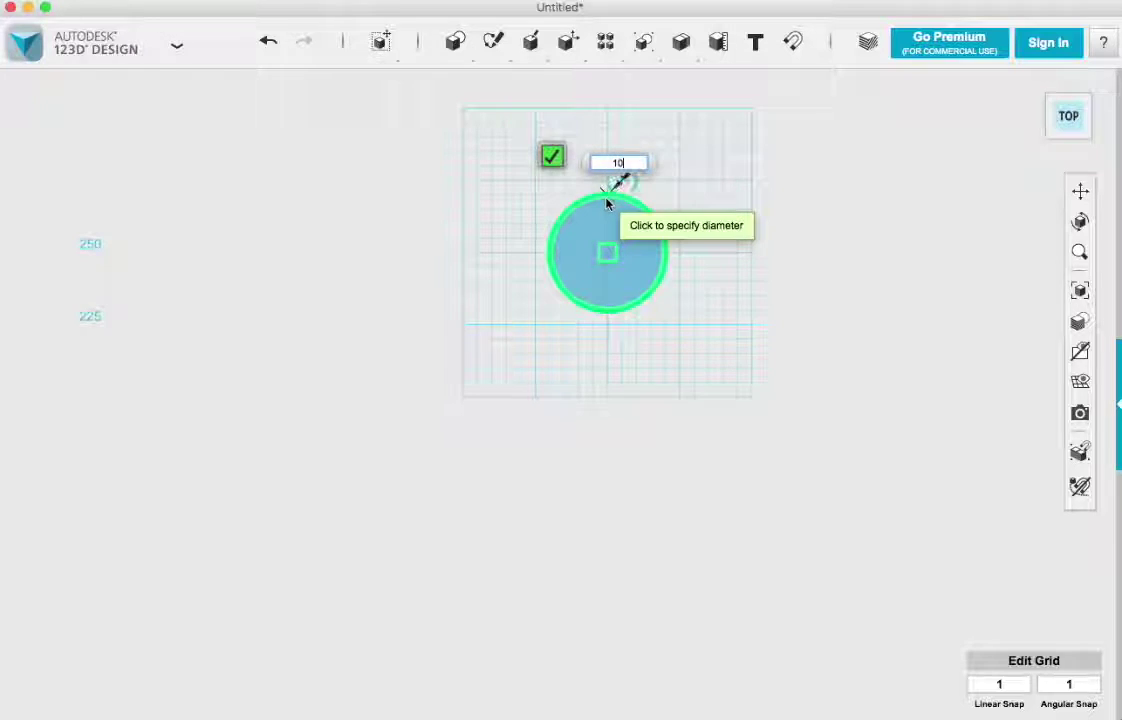
{"action": "key", "text": "Tab"}
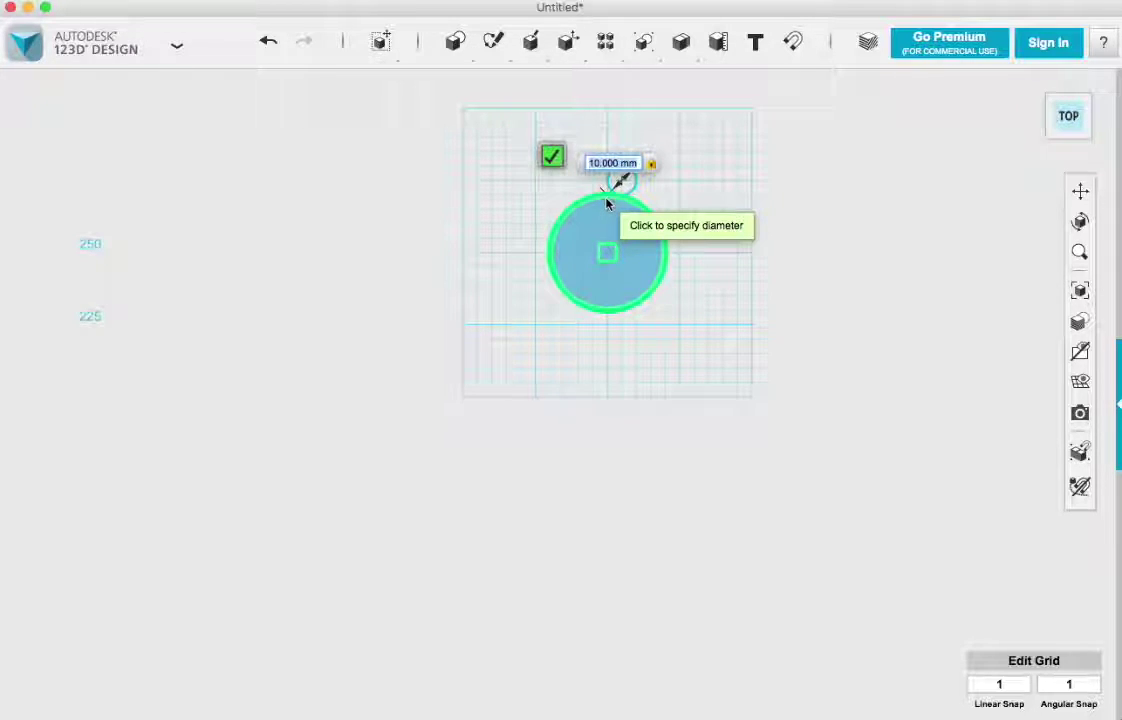
{"action": "key", "text": "Return"}
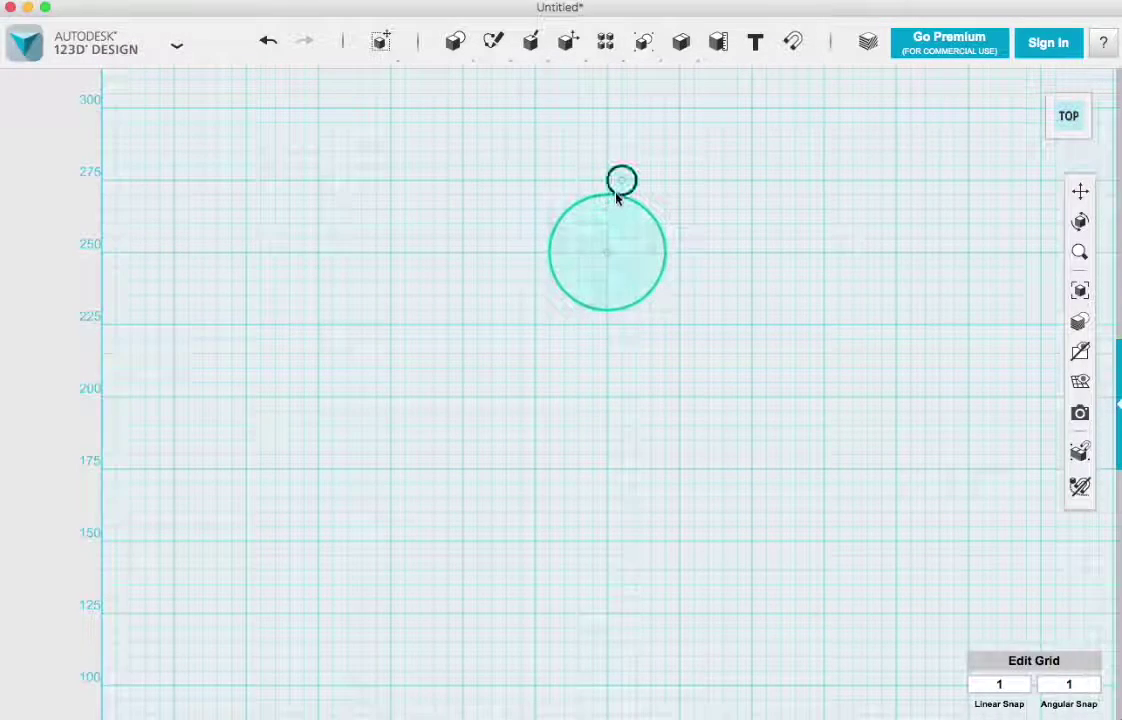
Move the small circle's centre onto the big circle's top edge
{"action": "left_click", "coordinate": [618, 186]}
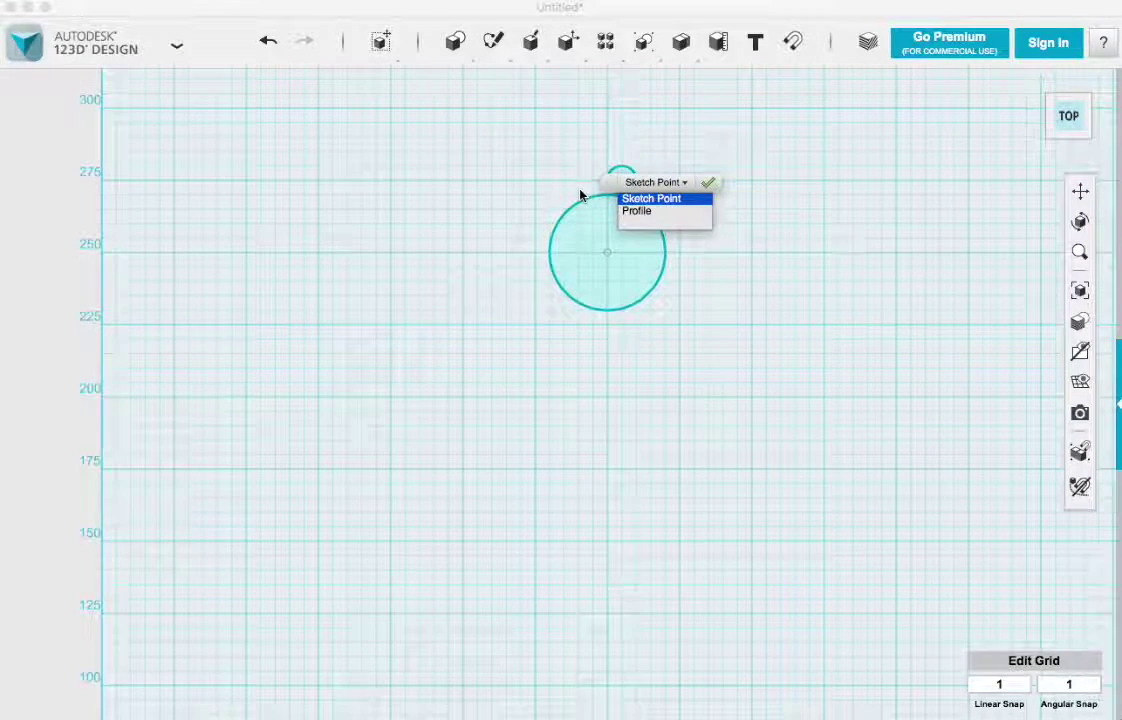
{"action": "left_click", "coordinate": [709, 186]}
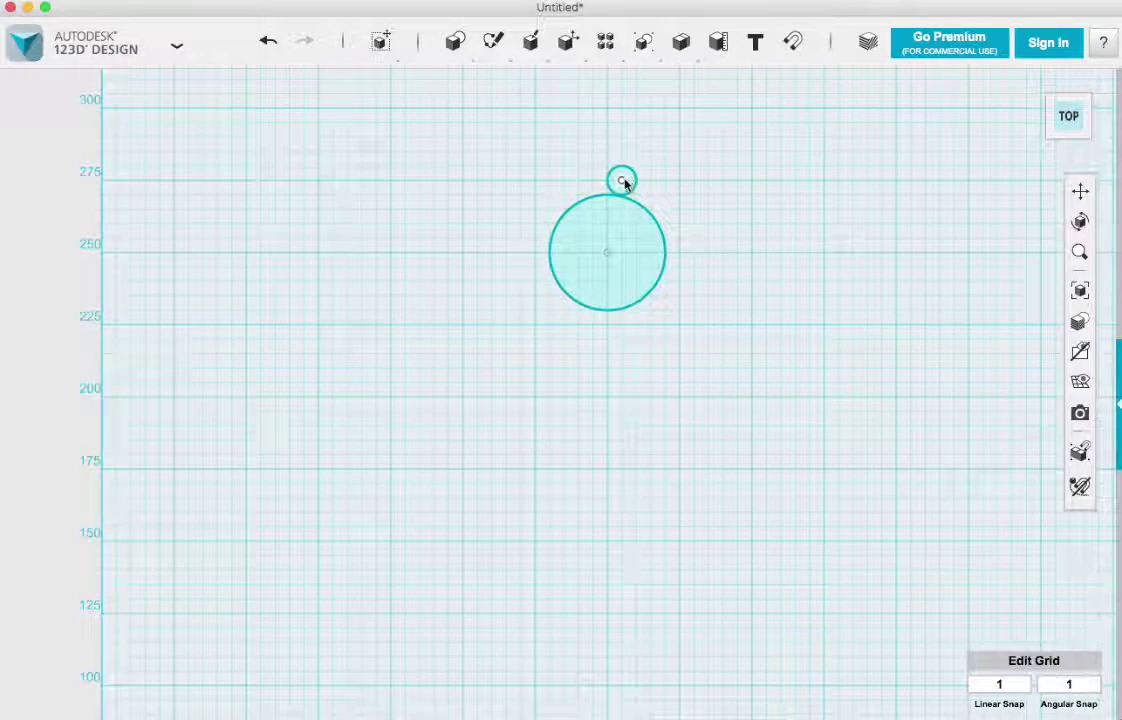
{"action": "left_click_drag", "start_coordinate": [624, 183], "coordinate": [613, 195]}
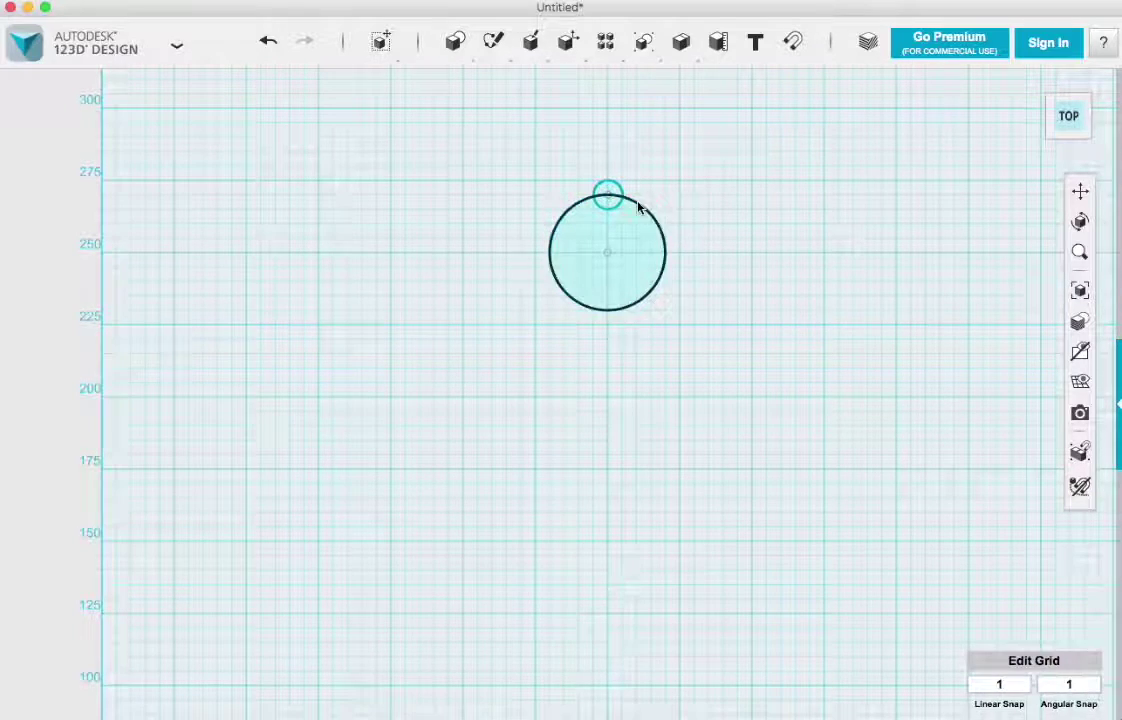
{"action": "left_click", "coordinate": [622, 193]}
Circular-pattern the small circle seven times around the big circle's centre
{"action": "mouse_move", "coordinate": [655, 264]}
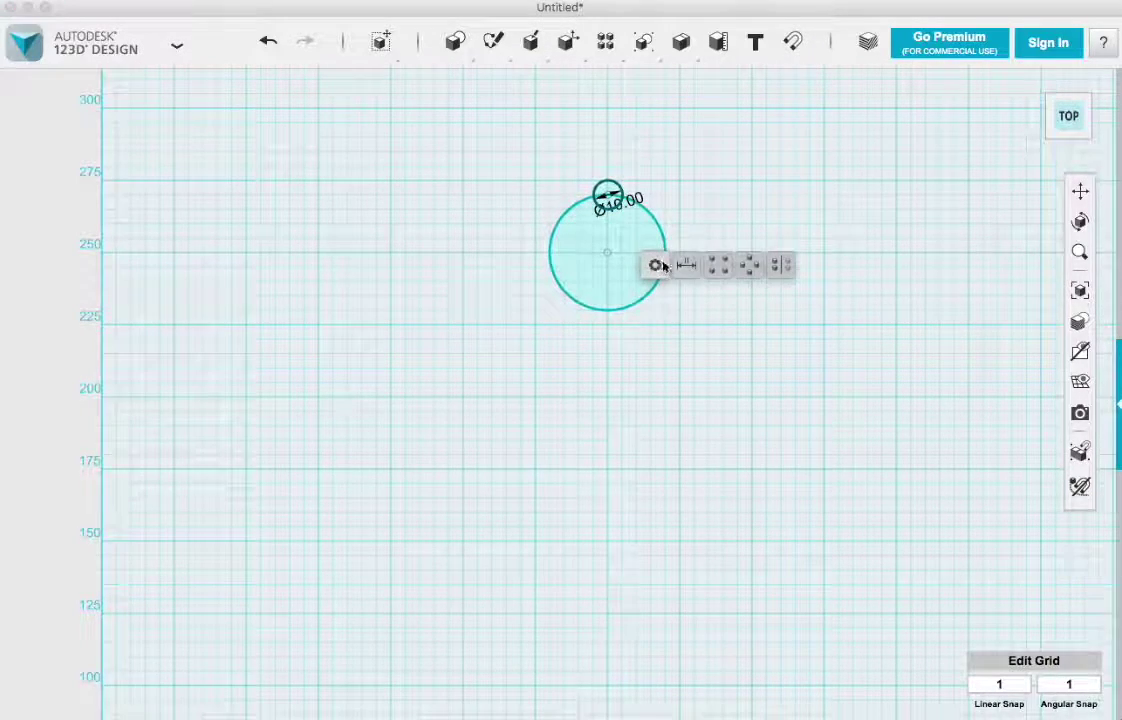
{"action": "left_click", "coordinate": [751, 270]}
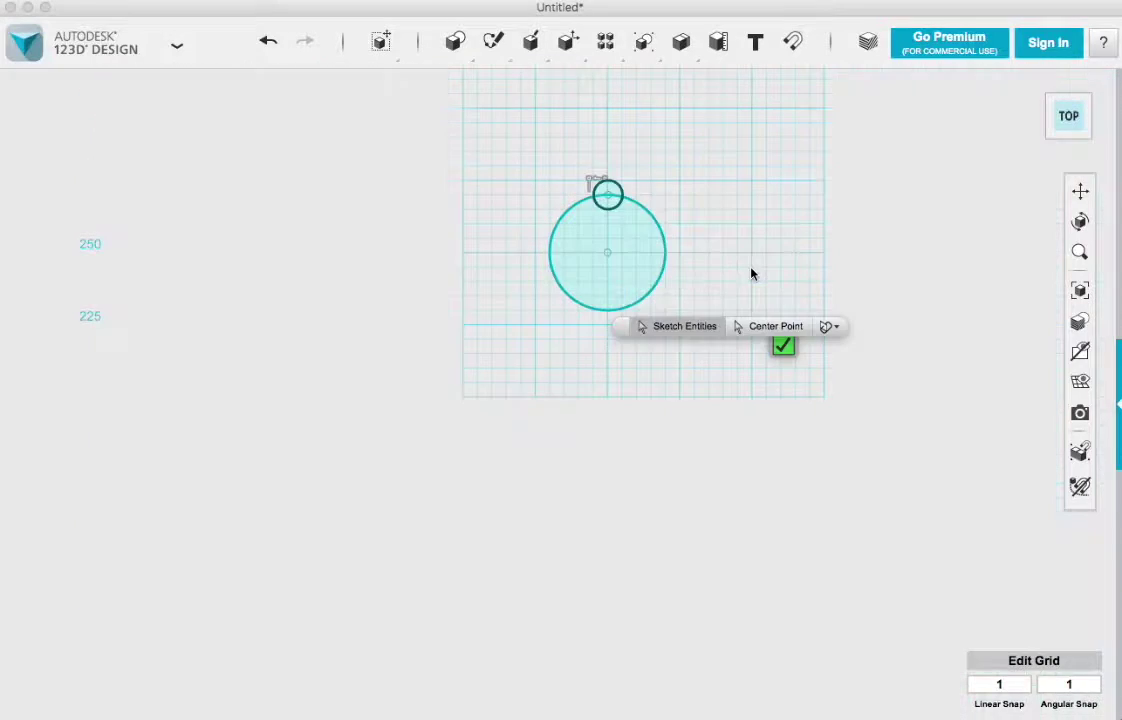
{"action": "left_click", "coordinate": [785, 326]}
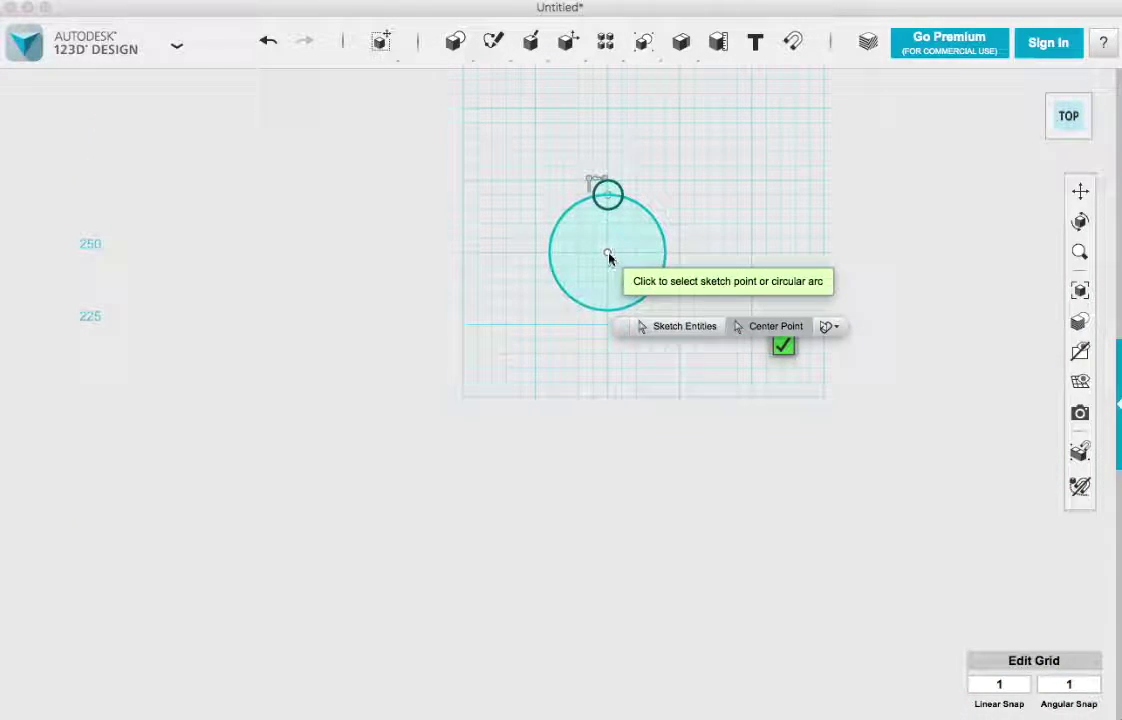
{"action": "left_click", "coordinate": [608, 255]}
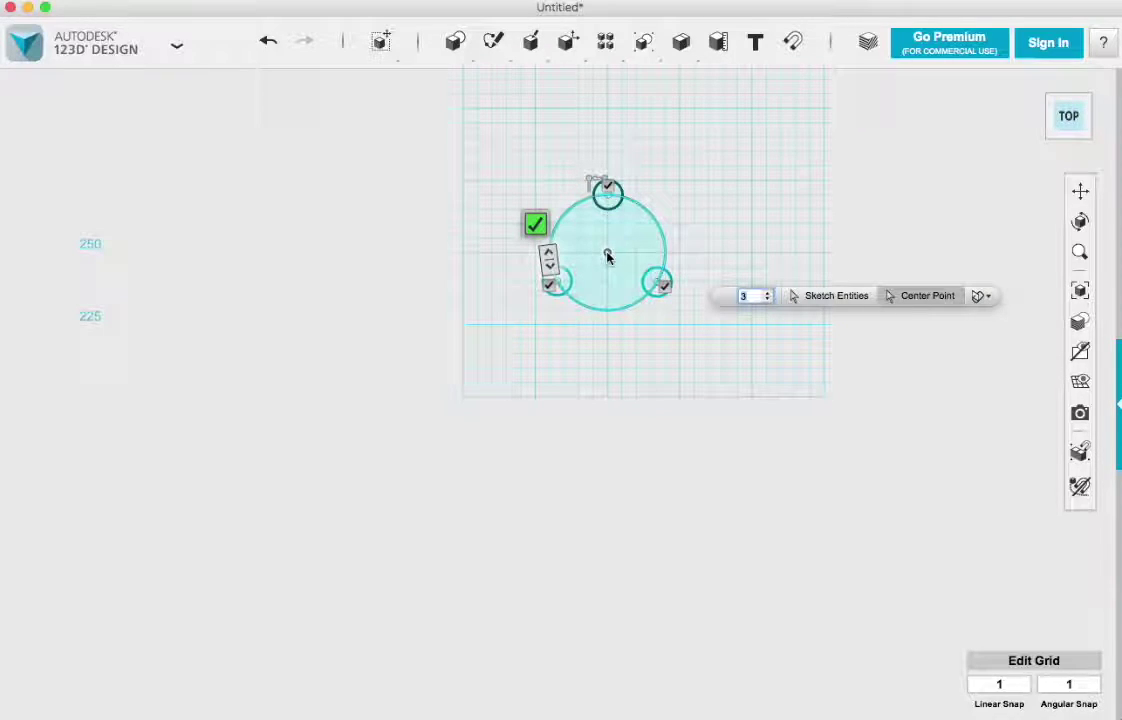
{"action": "left_click_drag", "start_coordinate": [553, 245], "coordinate": [589, 197]}
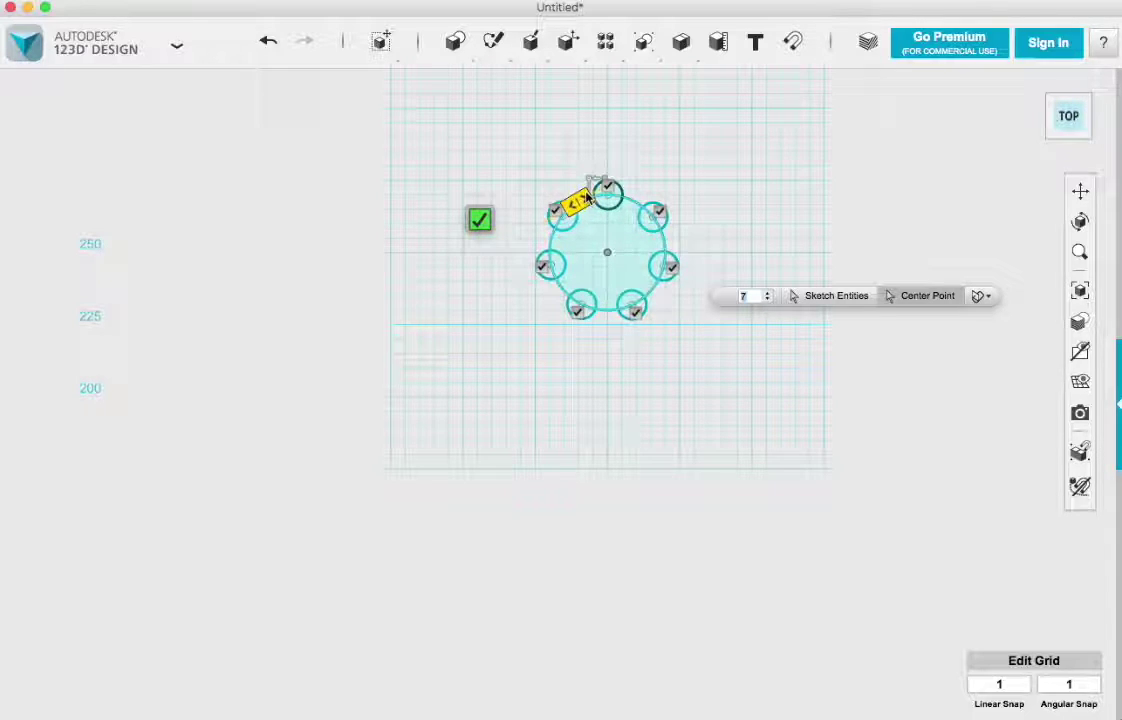
{"action": "key", "text": "Return"}
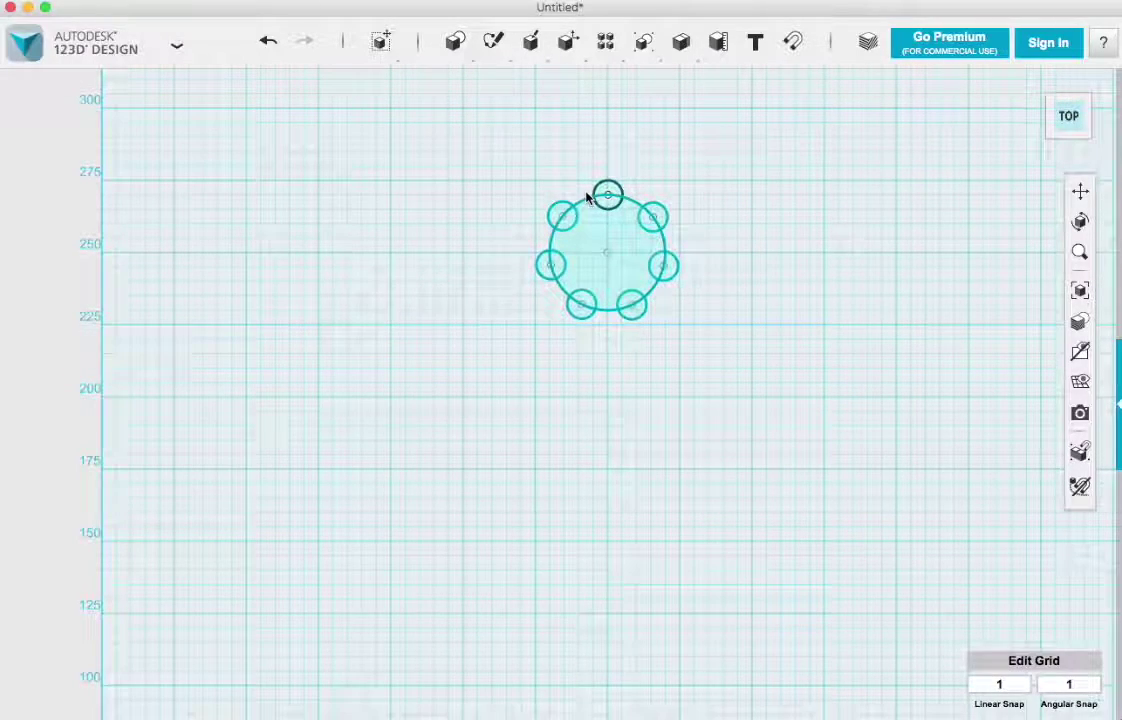
{"action": "mouse_move", "coordinate": [729, 263]}
{"action": "right_mouse_down"}
{"action": "mouse_move", "coordinate": [724, 273]}
{"action": "mouse_move", "coordinate": [724, 206]}
{"action": "right_mouse_up"}
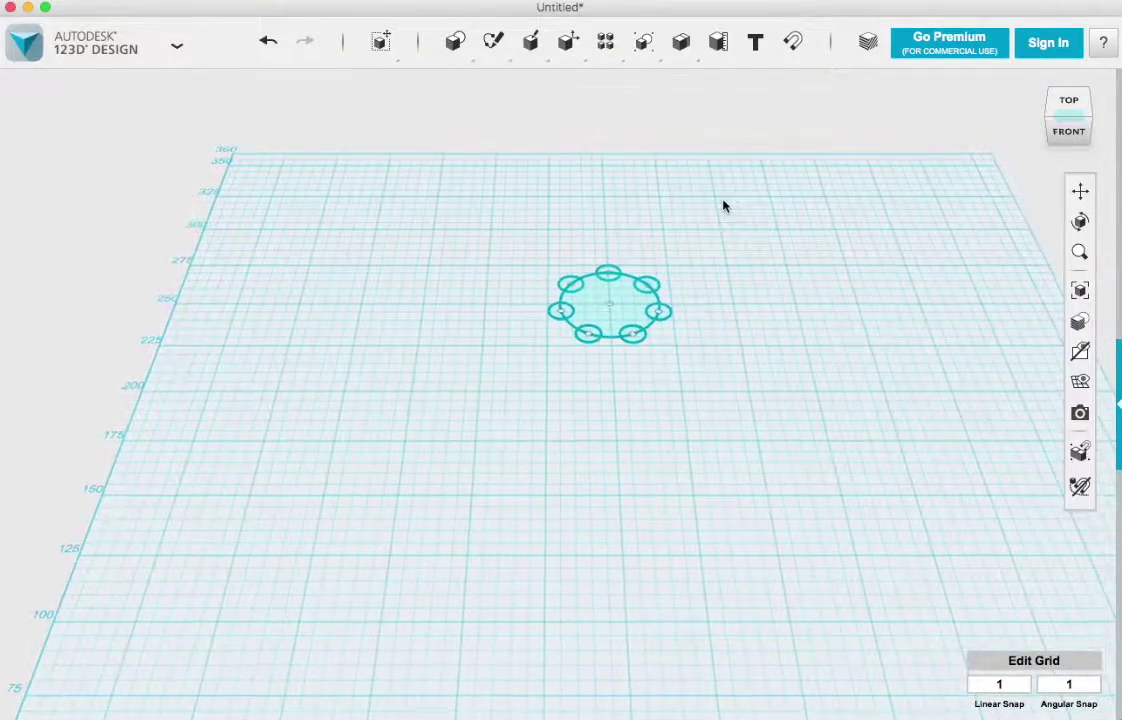
Extrude the scalloped patterned sketch 70 mm upward into a fluted column
{"action": "left_click", "coordinate": [652, 300]}
{"action": "mouse_move", "coordinate": [658, 374]}
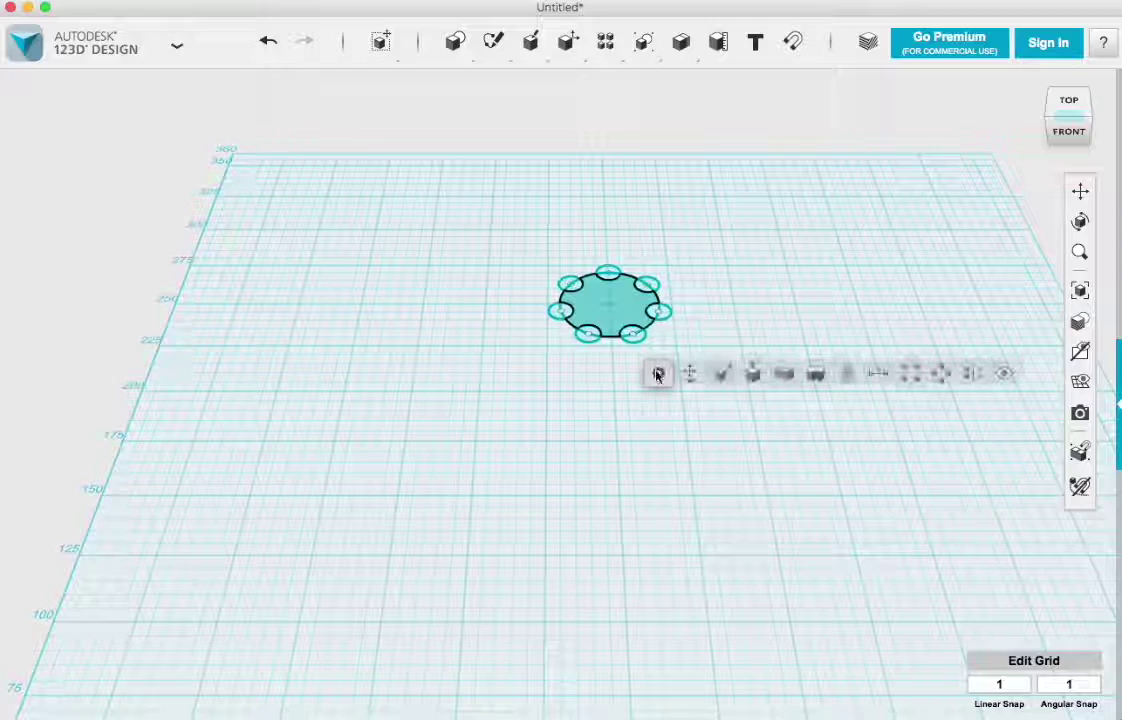
{"action": "left_click", "coordinate": [753, 373]}
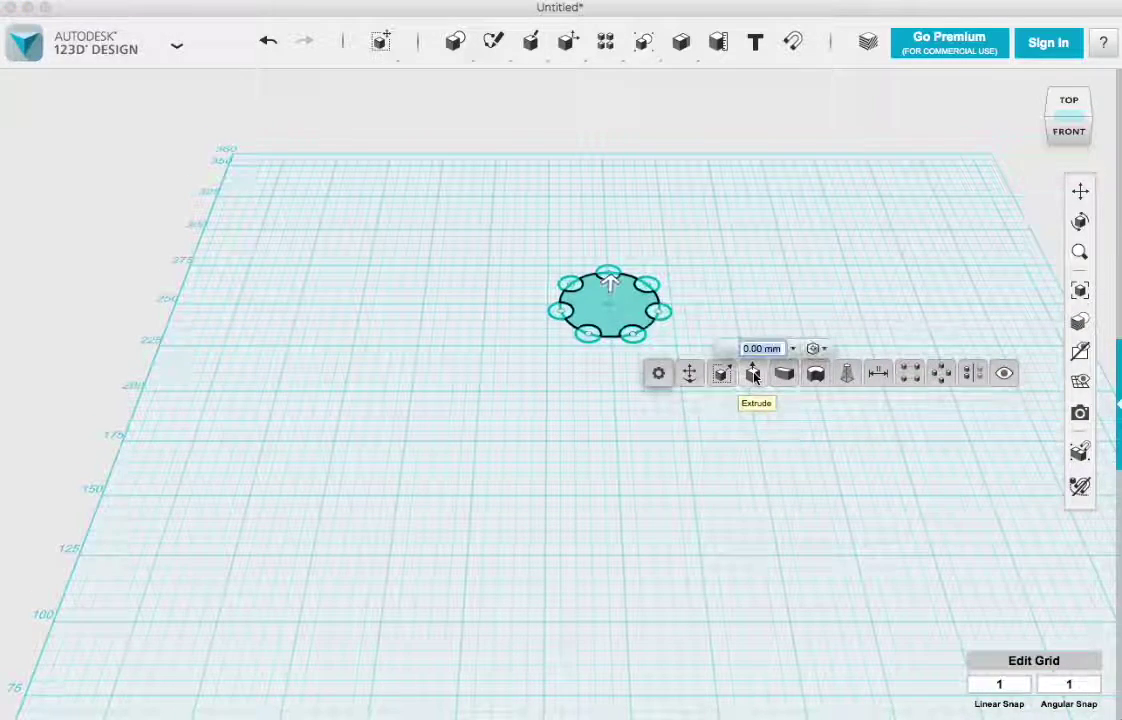
{"action": "left_click_drag", "start_coordinate": [610, 280], "coordinate": [637, 134]}
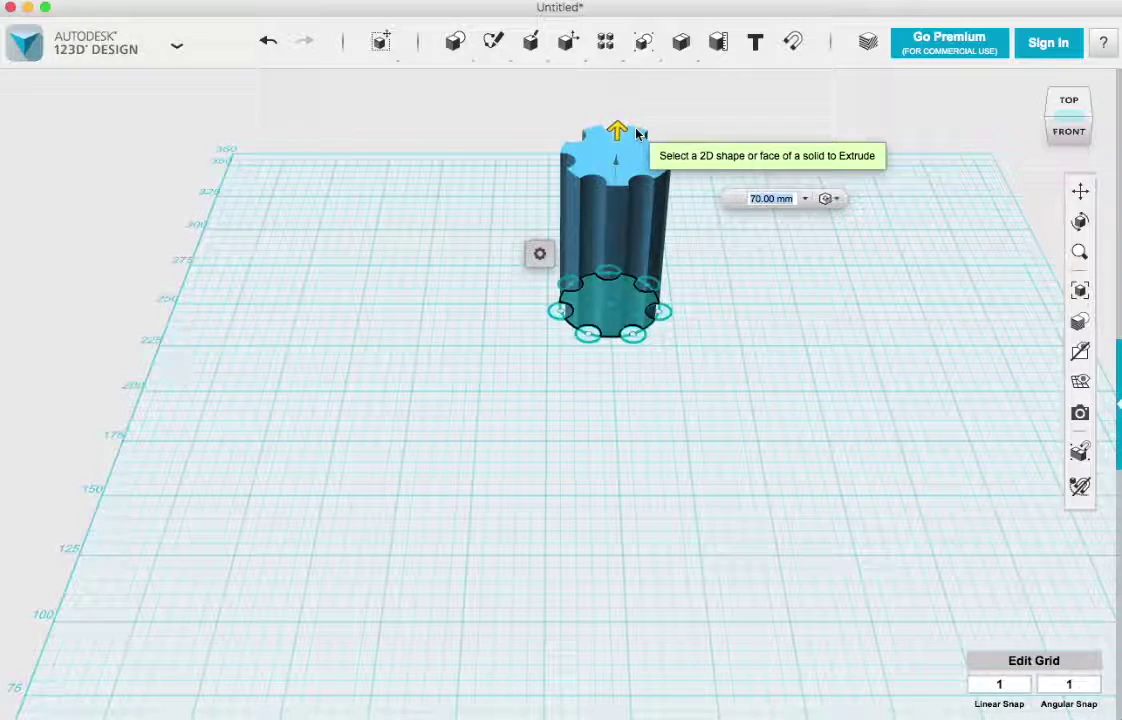
{"action": "key", "text": "Return"}
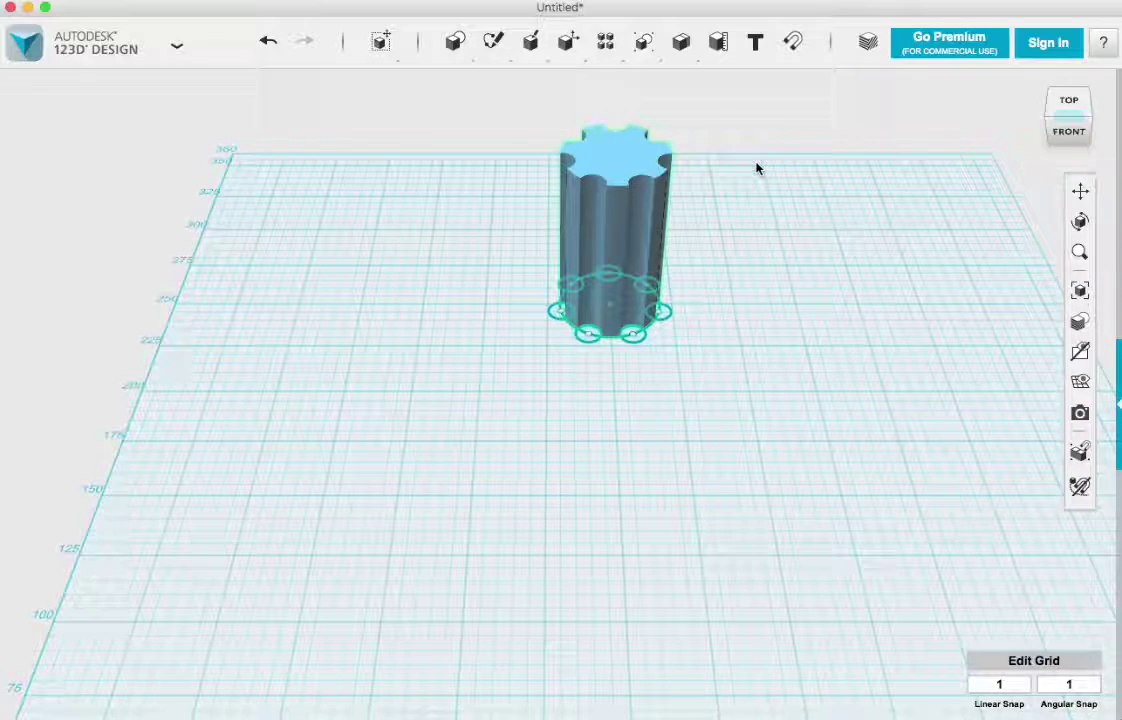
Place a radius-15 hemisphere knob on the fluted column's top face
{"action": "right_click_drag", "start_coordinate": [757, 169], "coordinate": [749, 188]}
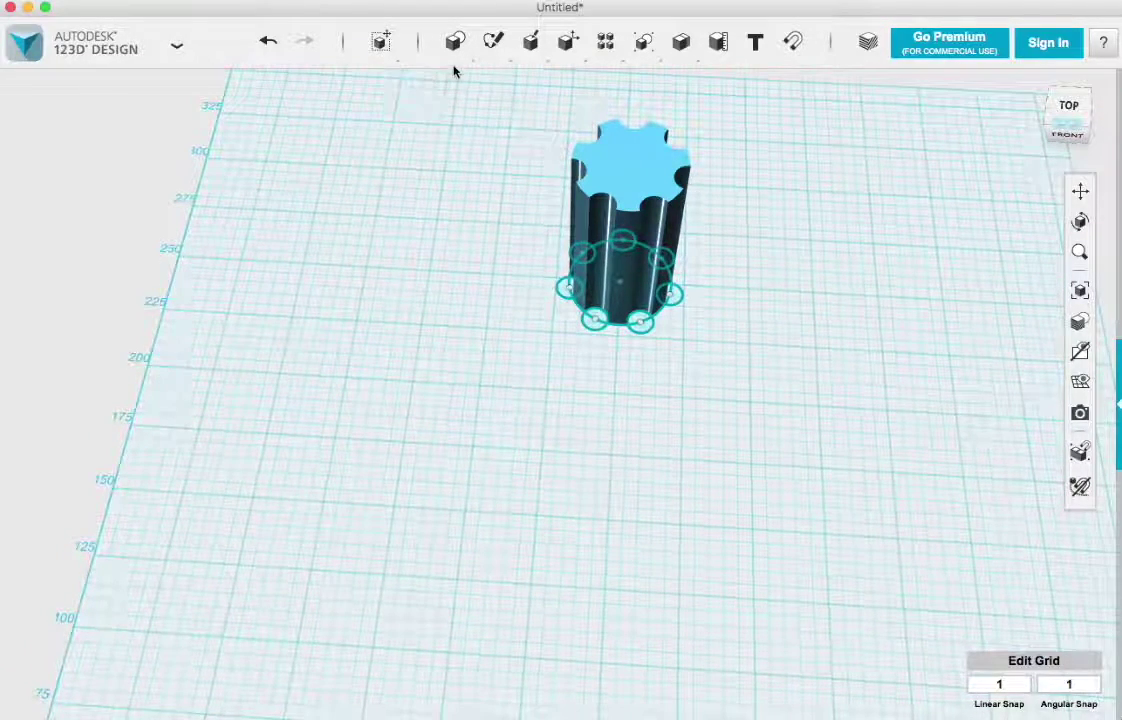
{"action": "mouse_move", "coordinate": [455, 47]}
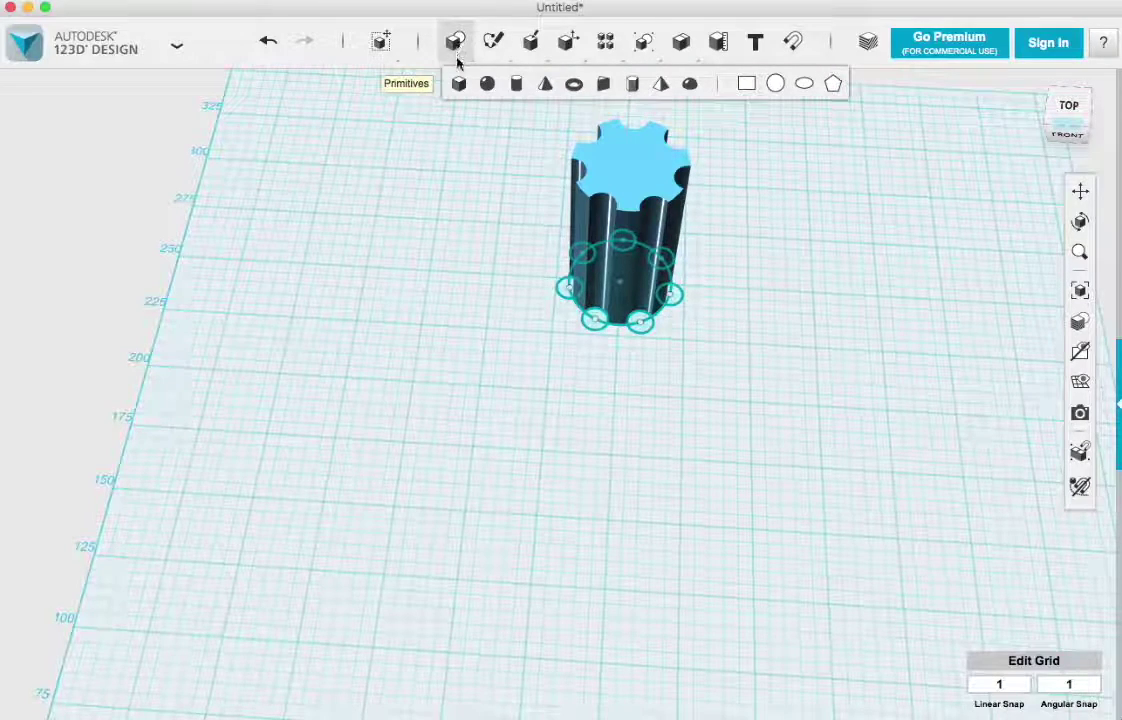
{"action": "left_click", "coordinate": [695, 87]}
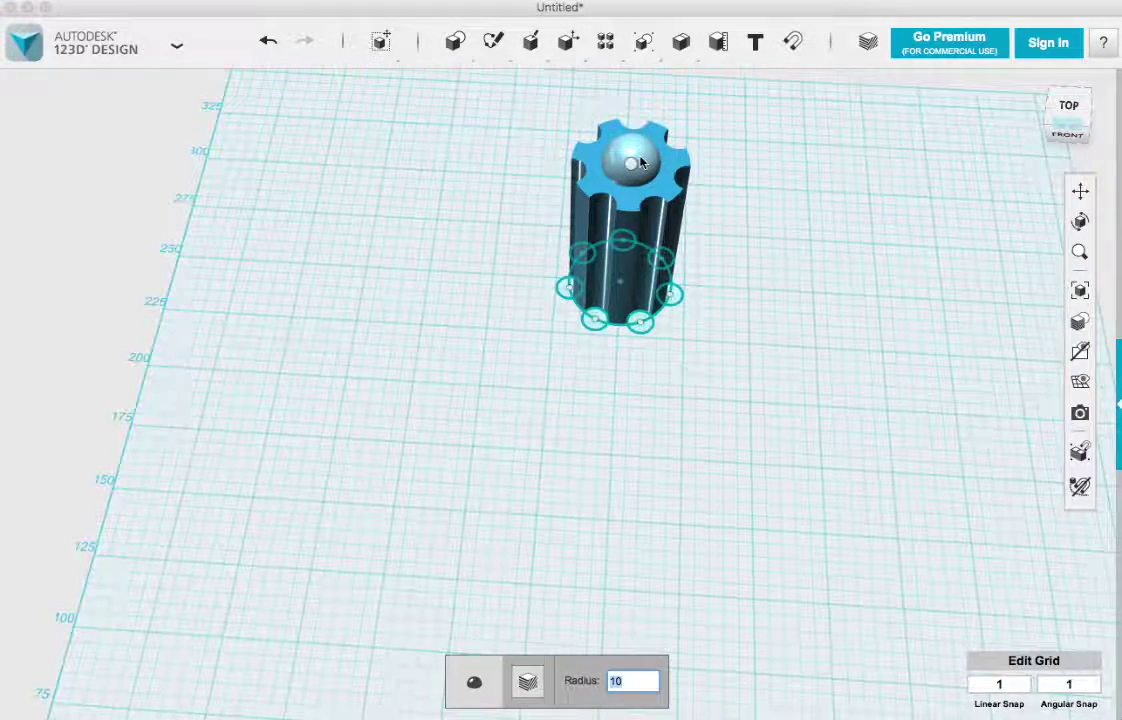
{"action": "type", "text": "20"}
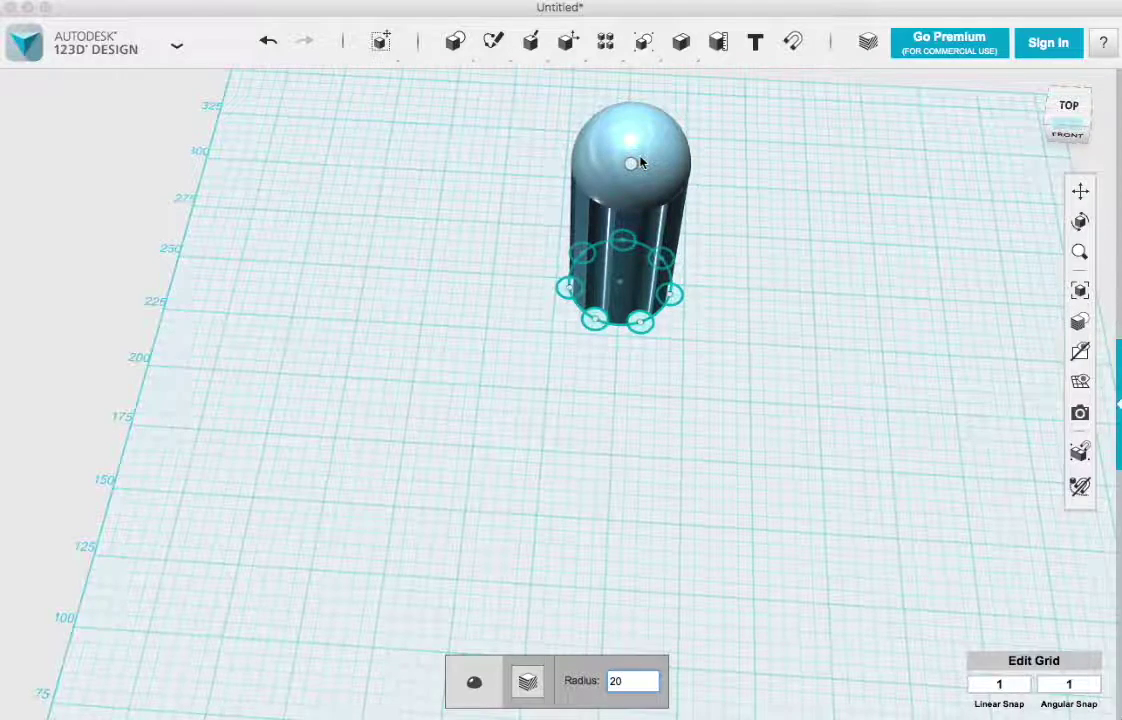
{"action": "key", "text": "BackSpace"}
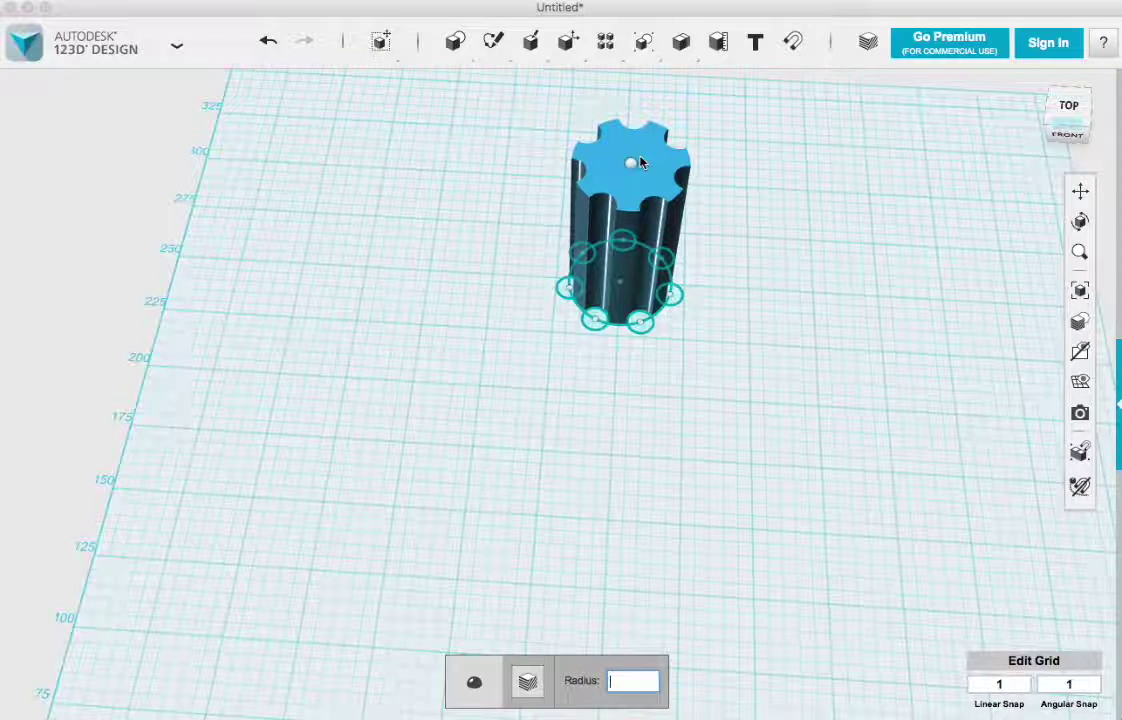
{"action": "type", "text": "515"}
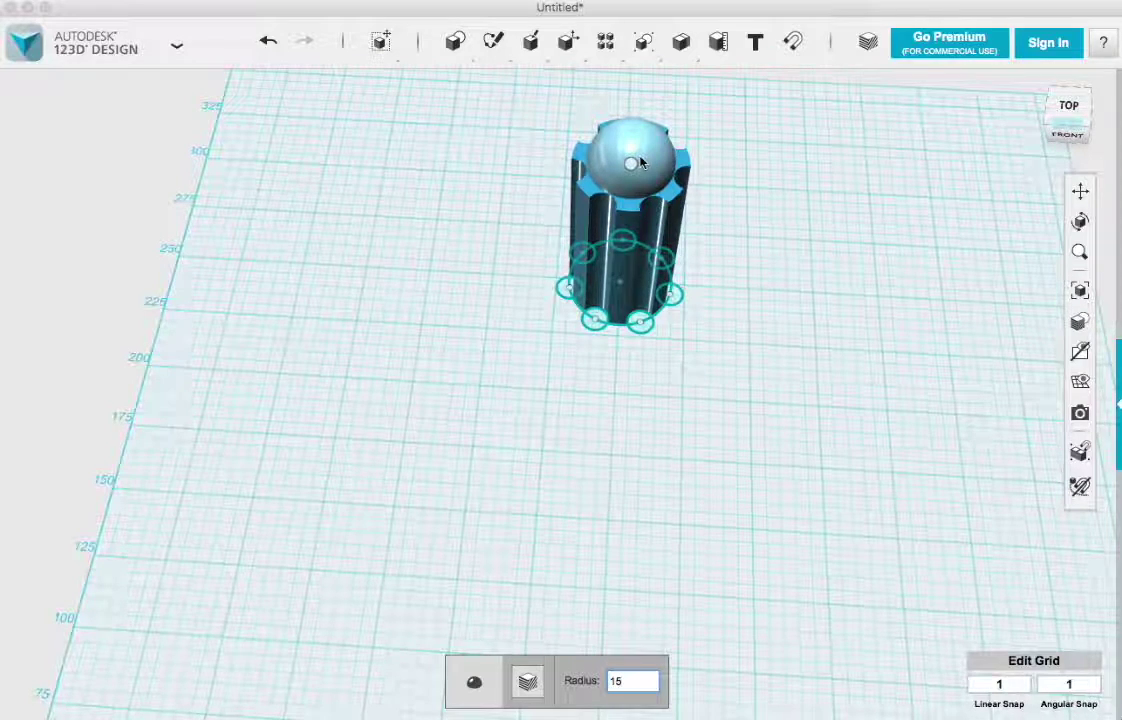
{"action": "key", "text": "Return"}
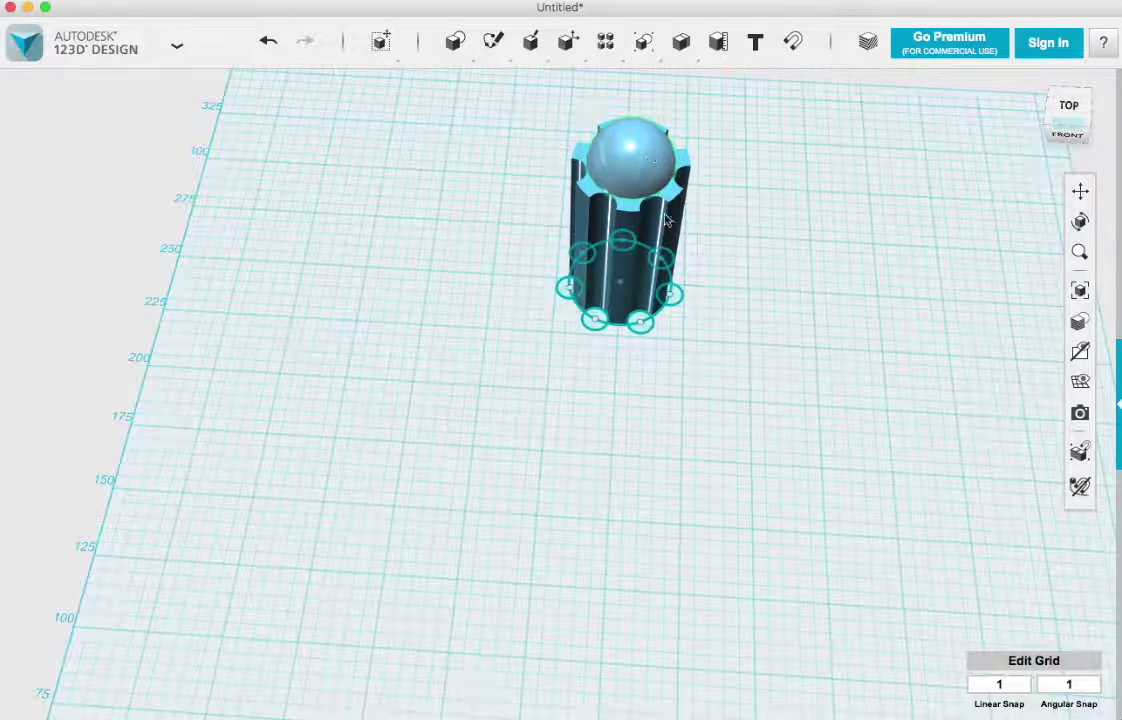
Rotate the selected handle and knob -91 degrees so they lie on their side
{"action": "right_click_drag", "start_coordinate": [744, 323], "coordinate": [739, 270]}
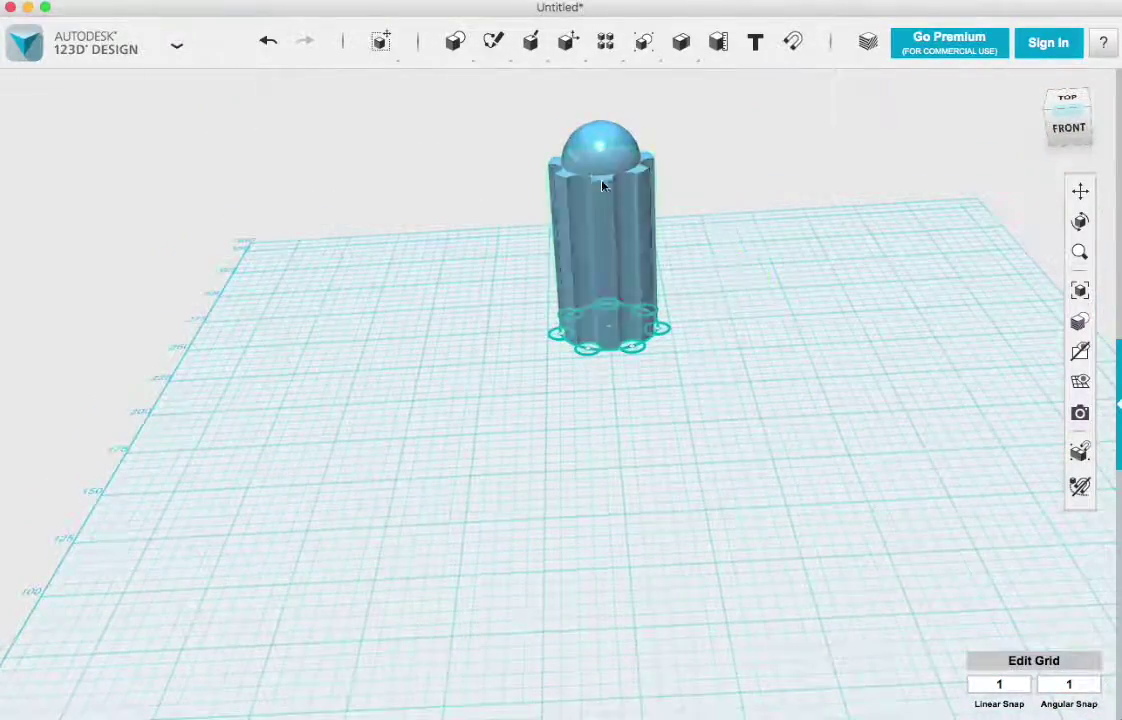
{"action": "left_click_drag", "start_coordinate": [483, 107], "coordinate": [814, 458]}
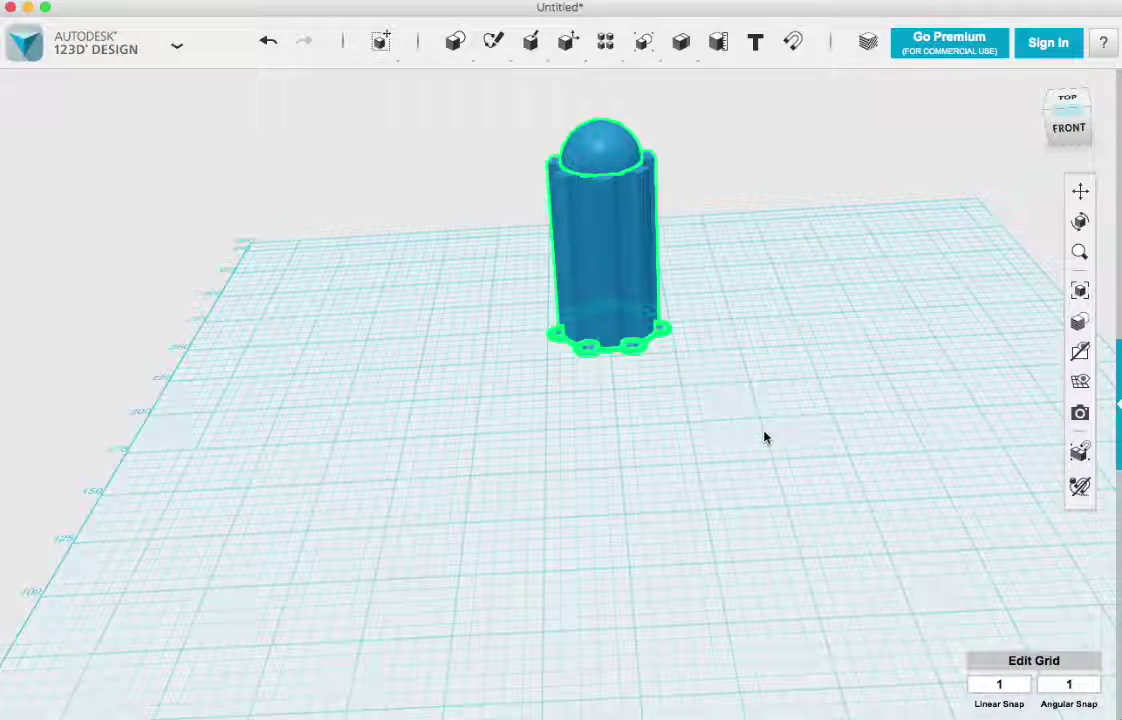
{"action": "key", "text": "super+t"}
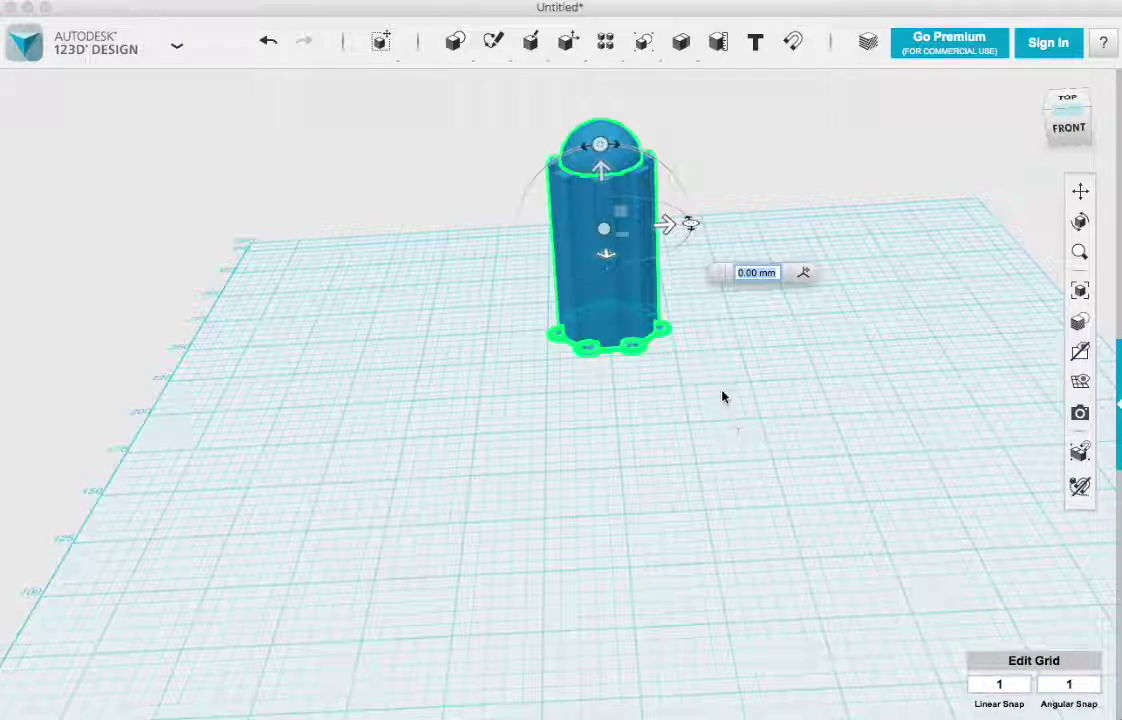
{"action": "left_click_drag", "start_coordinate": [603, 139], "coordinate": [694, 225]}
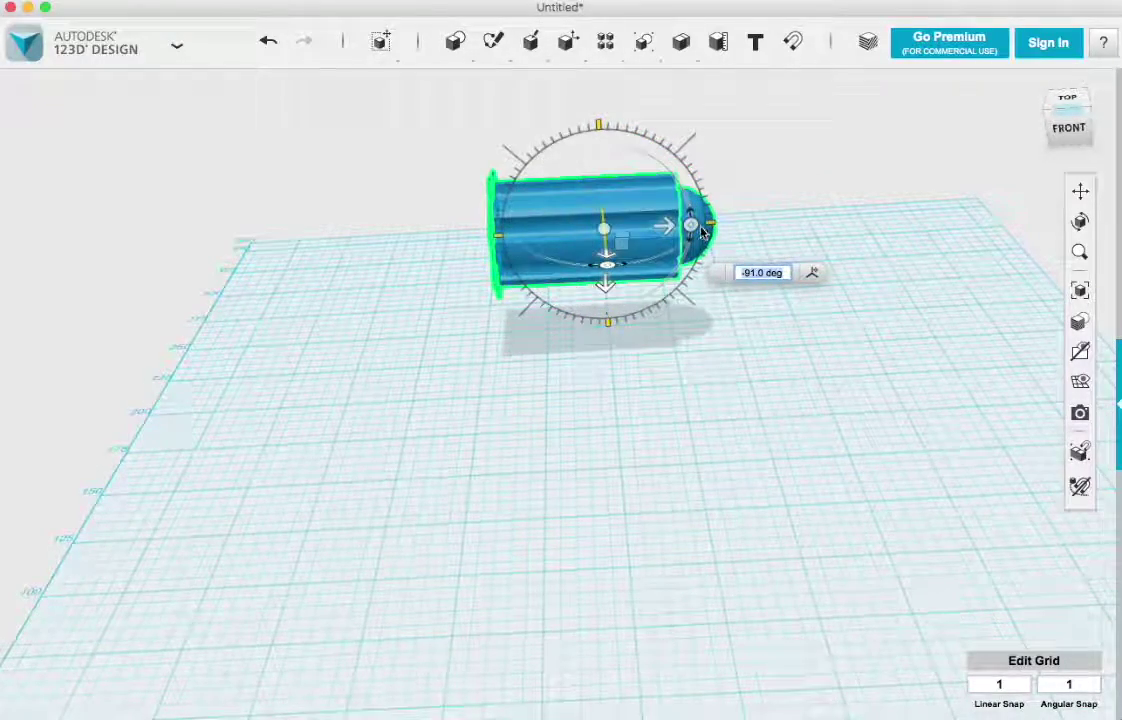
{"action": "right_click_drag", "start_coordinate": [491, 300], "coordinate": [591, 296]}
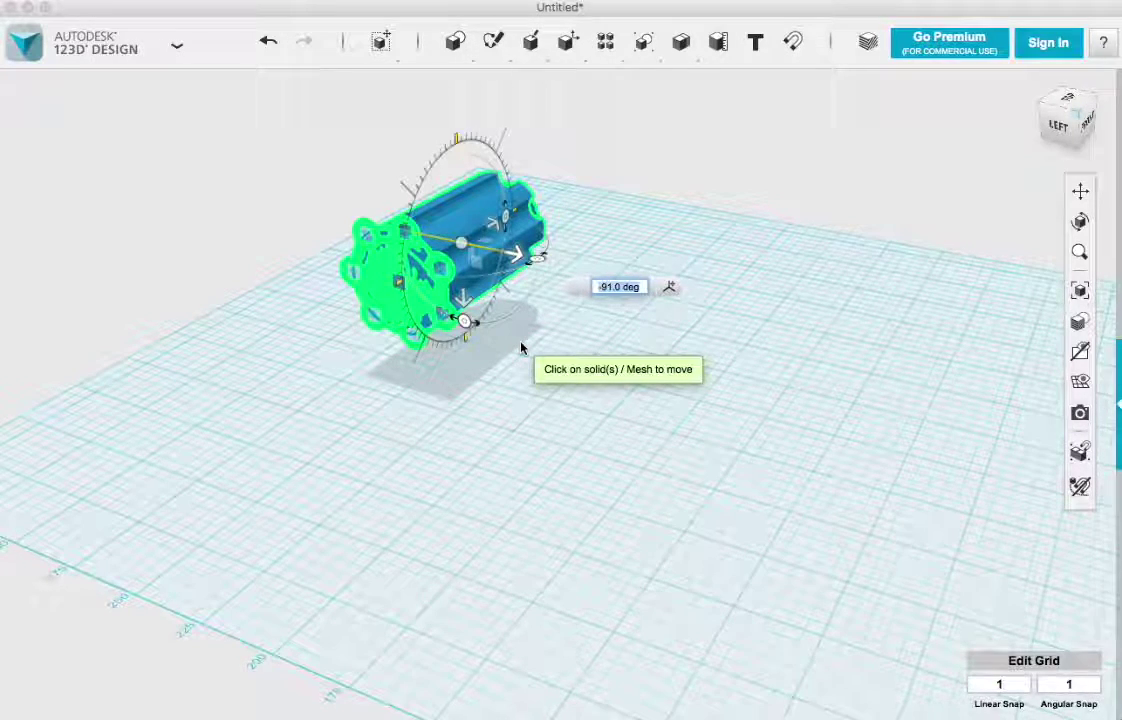
Hide the sketches and draw a radius-10 circle on the handle's flat end face
{"action": "key", "text": "Return"}
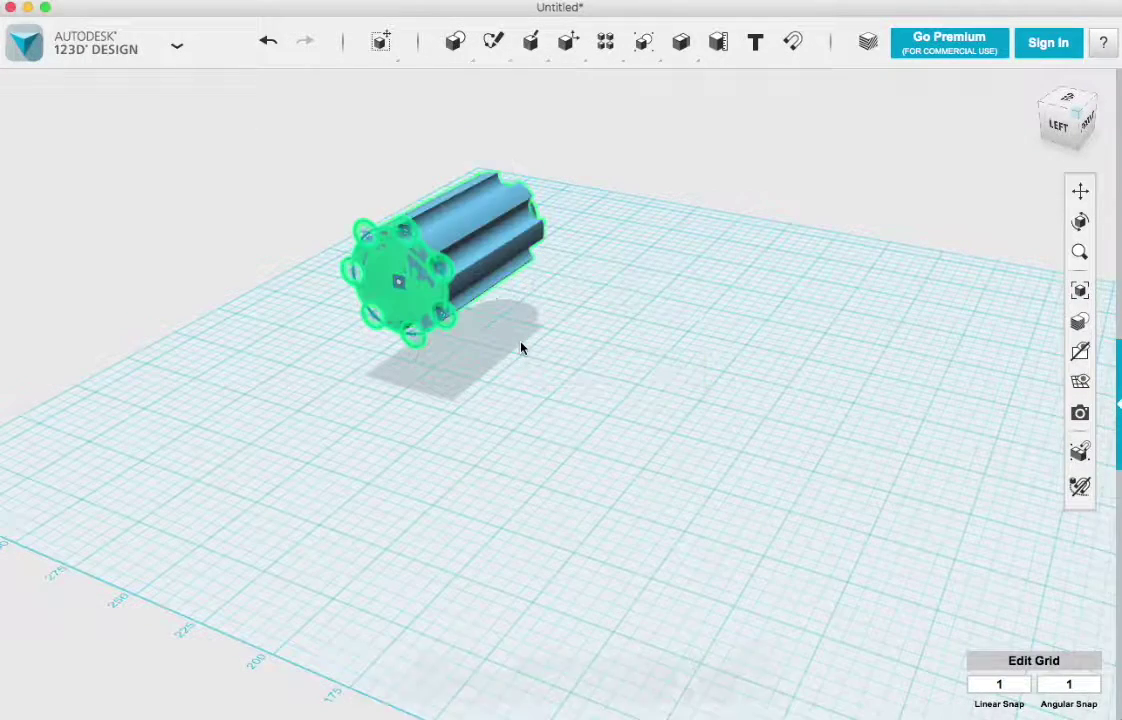
{"action": "mouse_move", "coordinate": [1080, 381]}
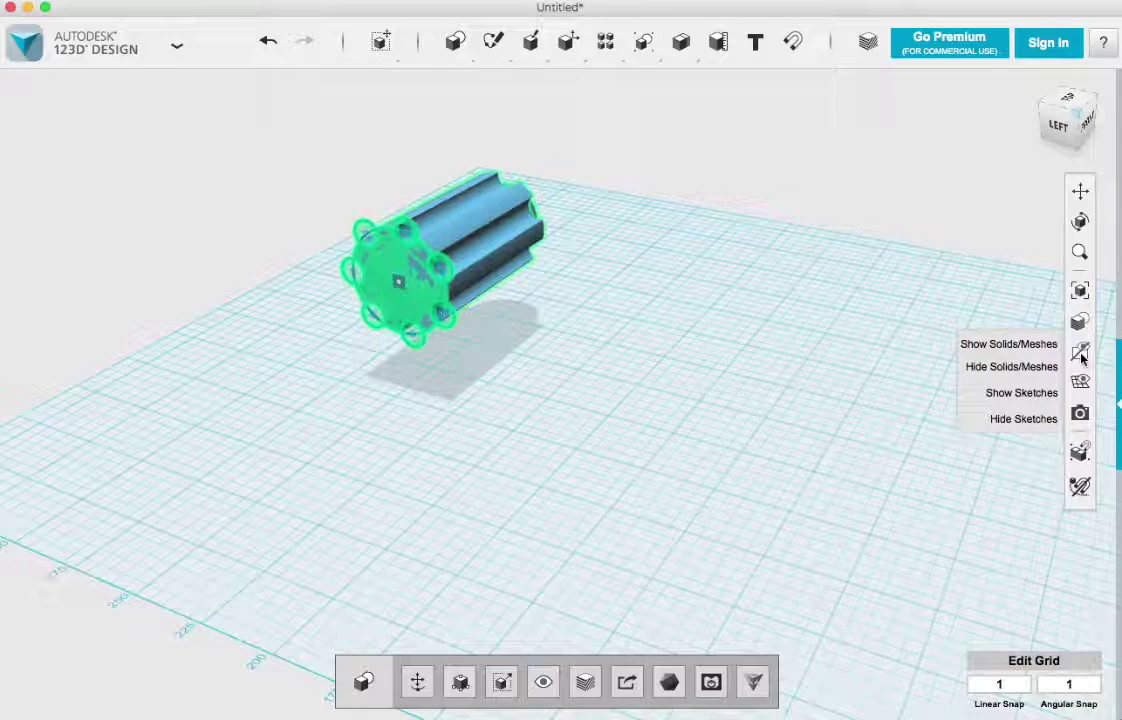
{"action": "left_click", "coordinate": [1030, 424]}
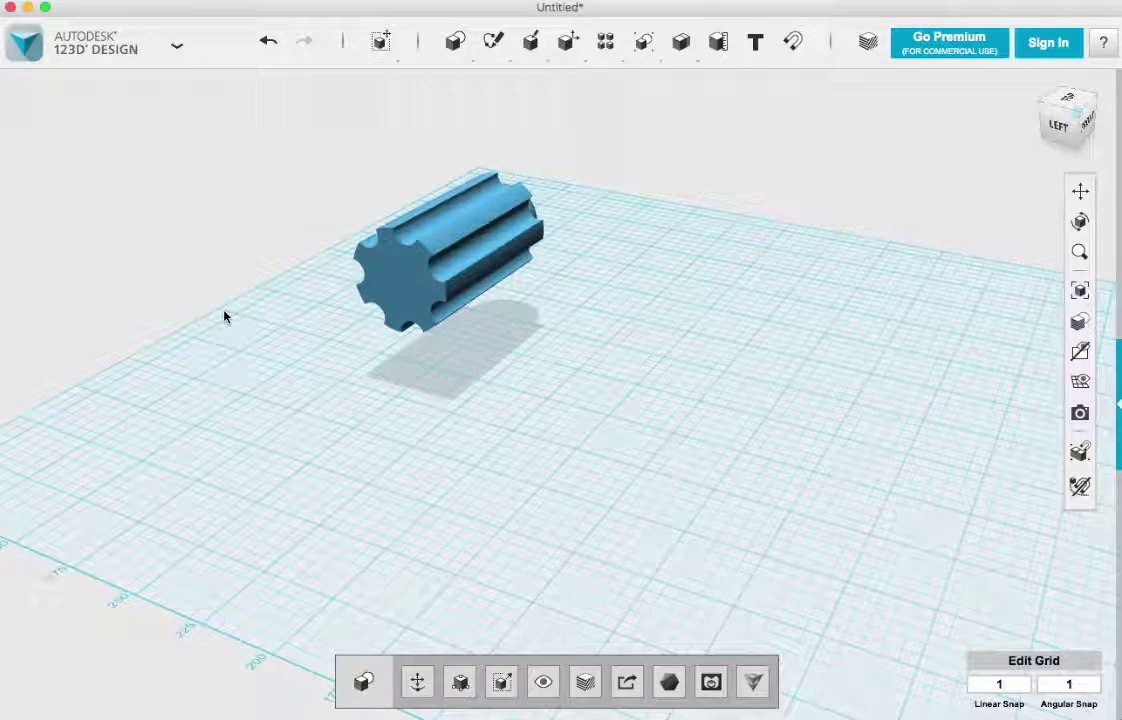
{"action": "mouse_move", "coordinate": [455, 41]}
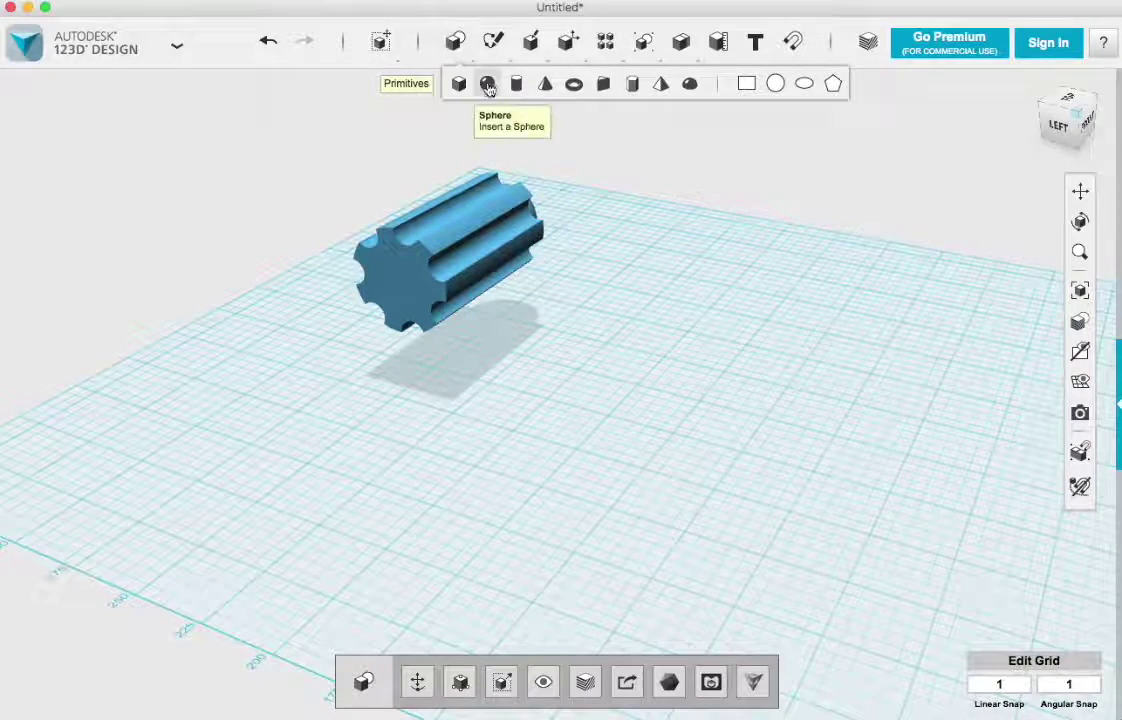
{"action": "left_click", "coordinate": [775, 83]}
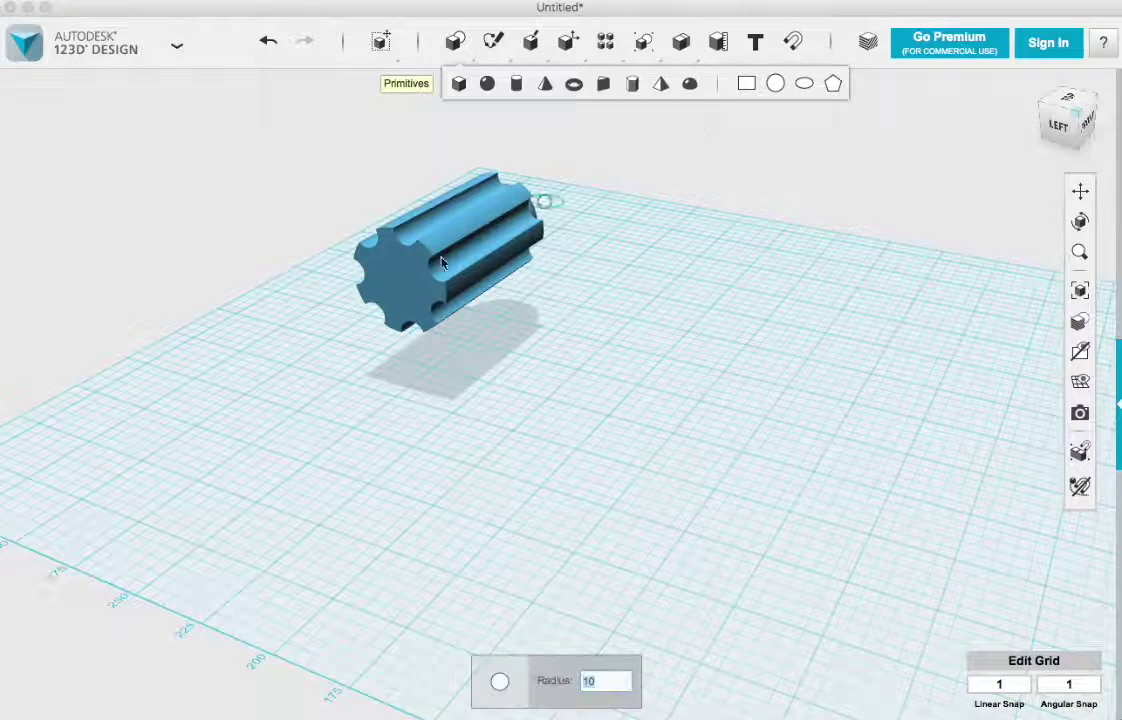
{"action": "left_click", "coordinate": [395, 287]}
{"action": "left_click", "coordinate": [420, 290]}
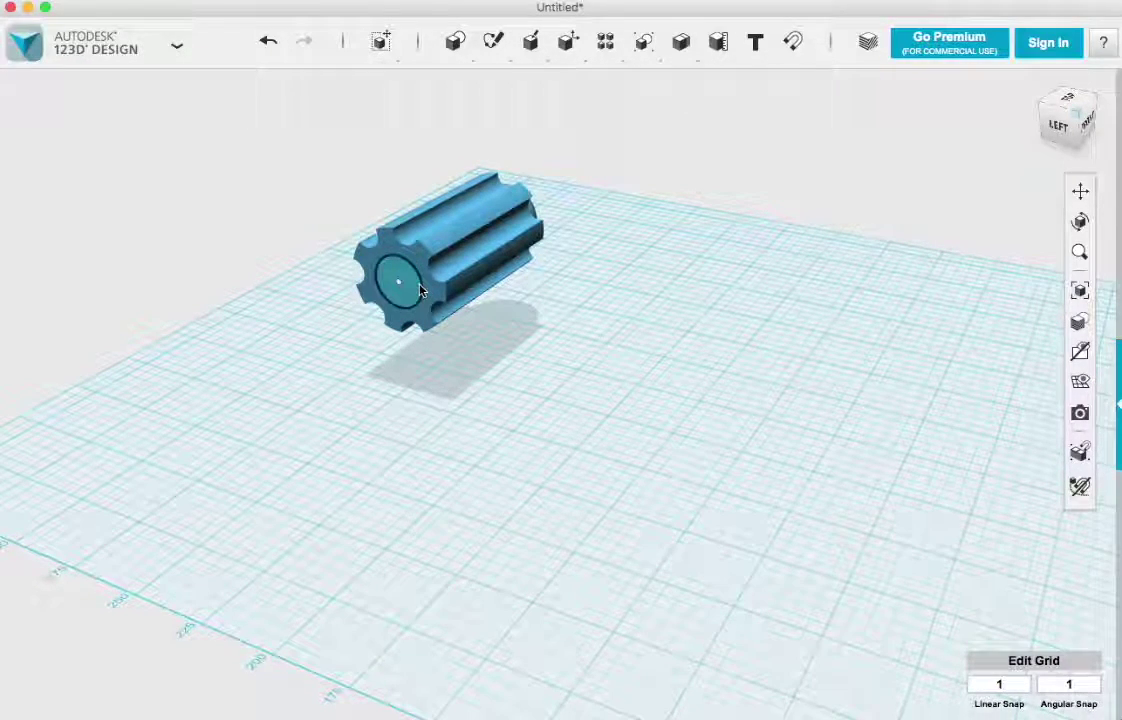
Extrude the end-face circle 4 mm into the handle as a shallow recess
{"action": "left_click", "coordinate": [400, 288]}
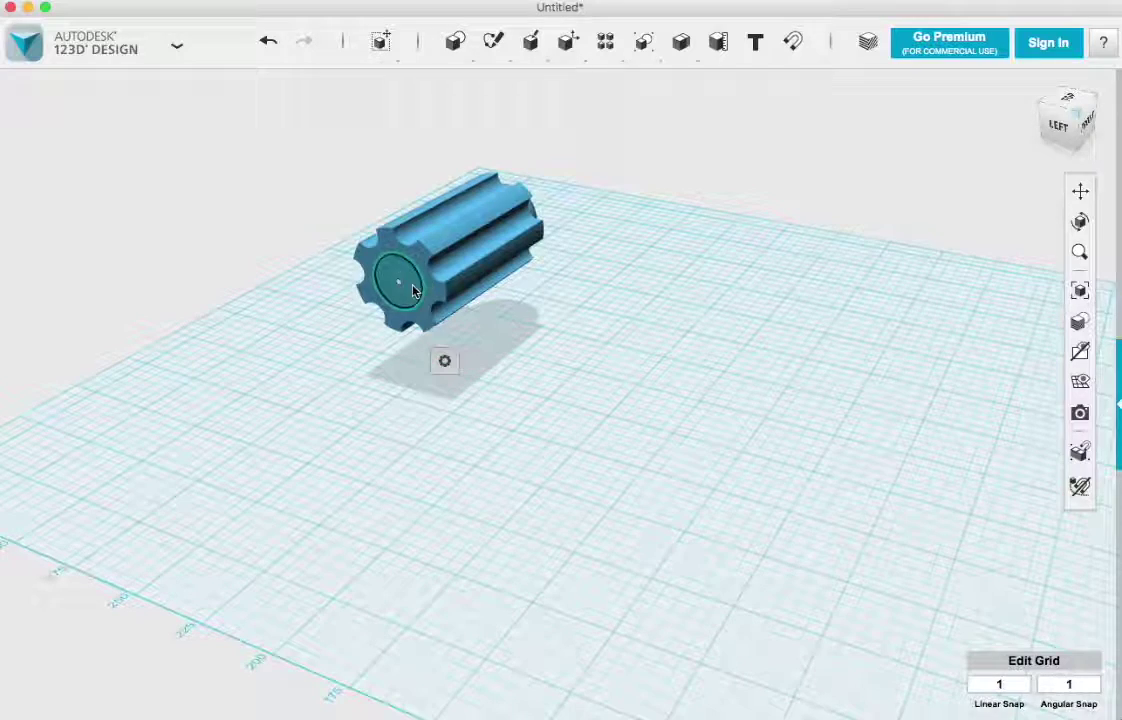
{"action": "mouse_move", "coordinate": [445, 361]}
{"action": "left_click", "coordinate": [538, 361]}
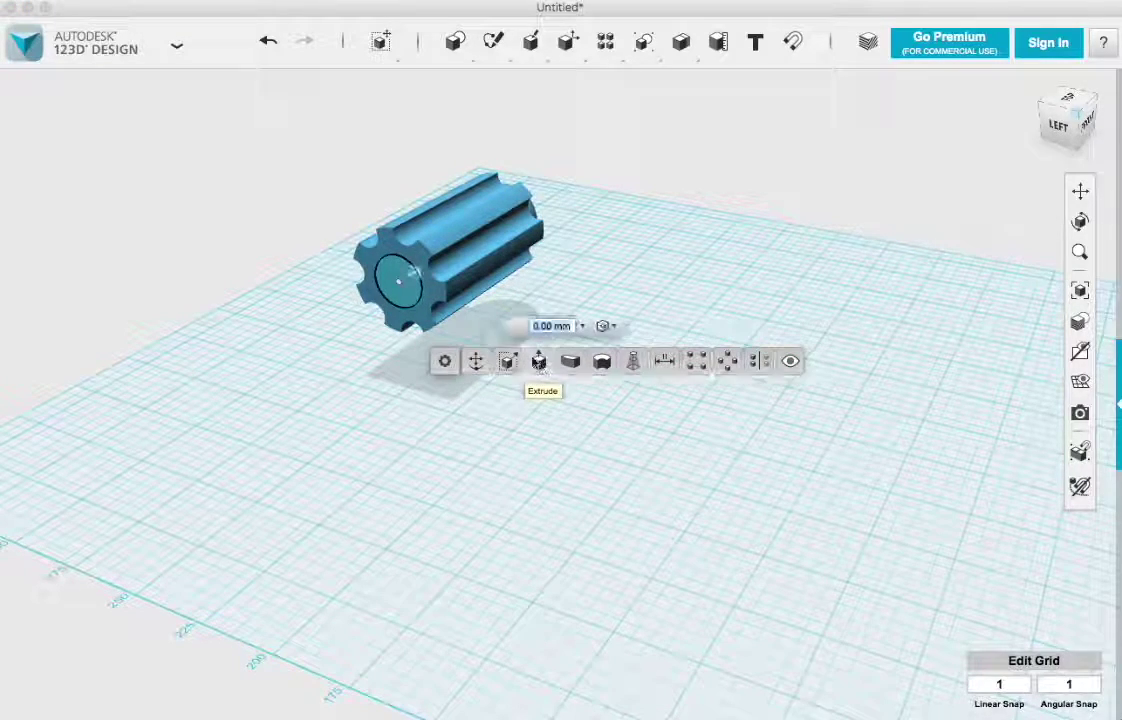
{"action": "left_click", "coordinate": [416, 278]}
{"action": "left_click_drag", "start_coordinate": [418, 276], "coordinate": [423, 278]}
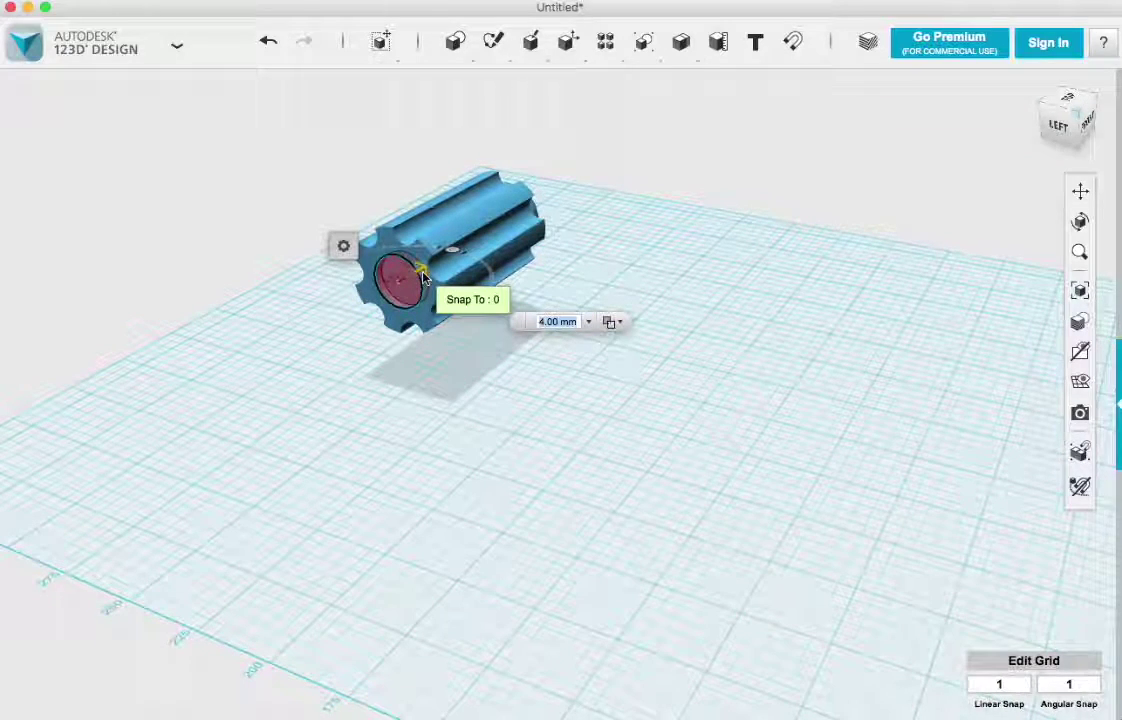
{"action": "key", "text": "Return"}
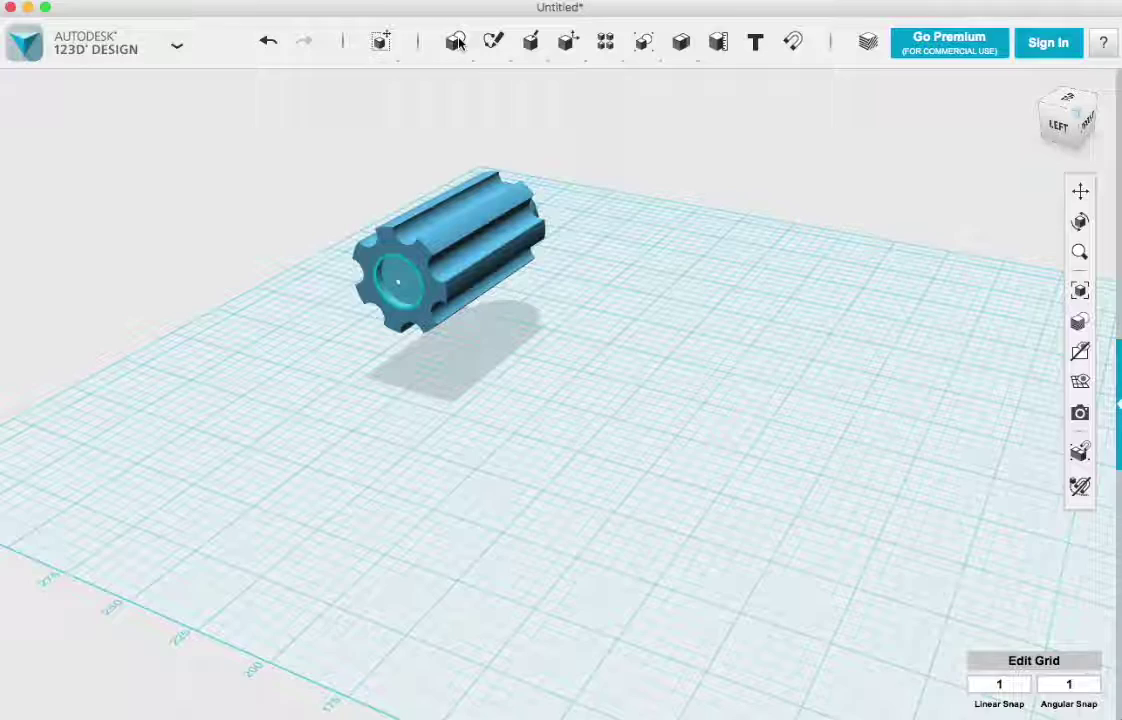
Place a cylinder of radius 5 and height 90 on the grid beside the handle
{"action": "mouse_move", "coordinate": [456, 41]}
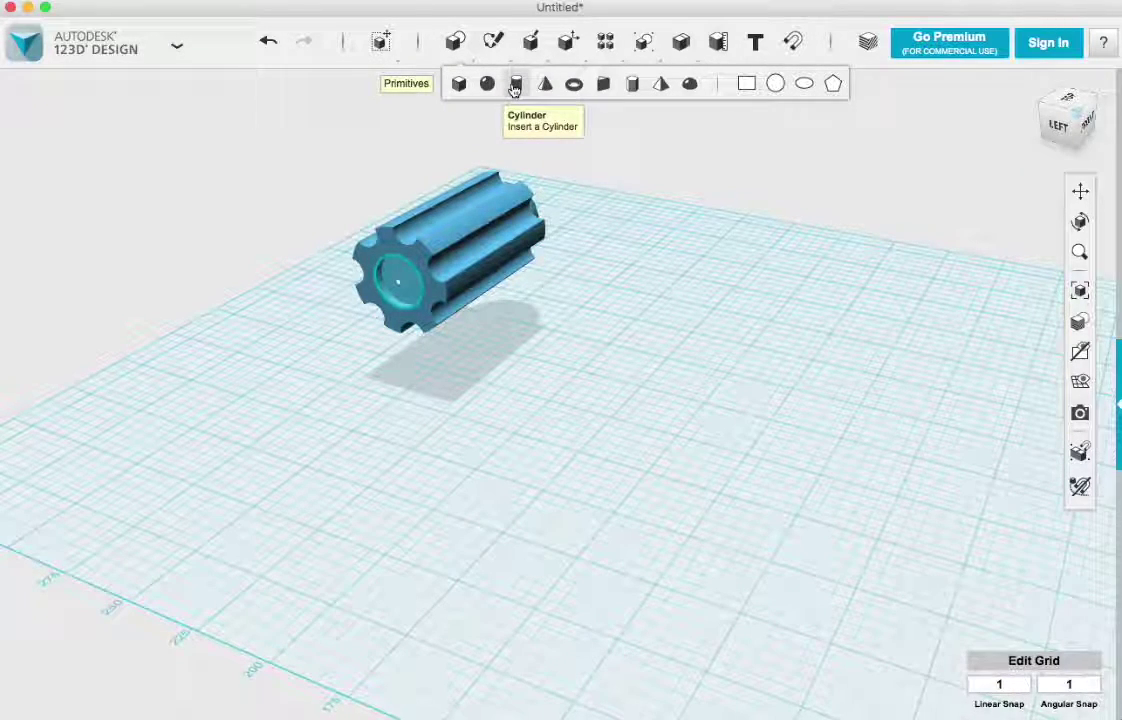
{"action": "left_click", "coordinate": [515, 88]}
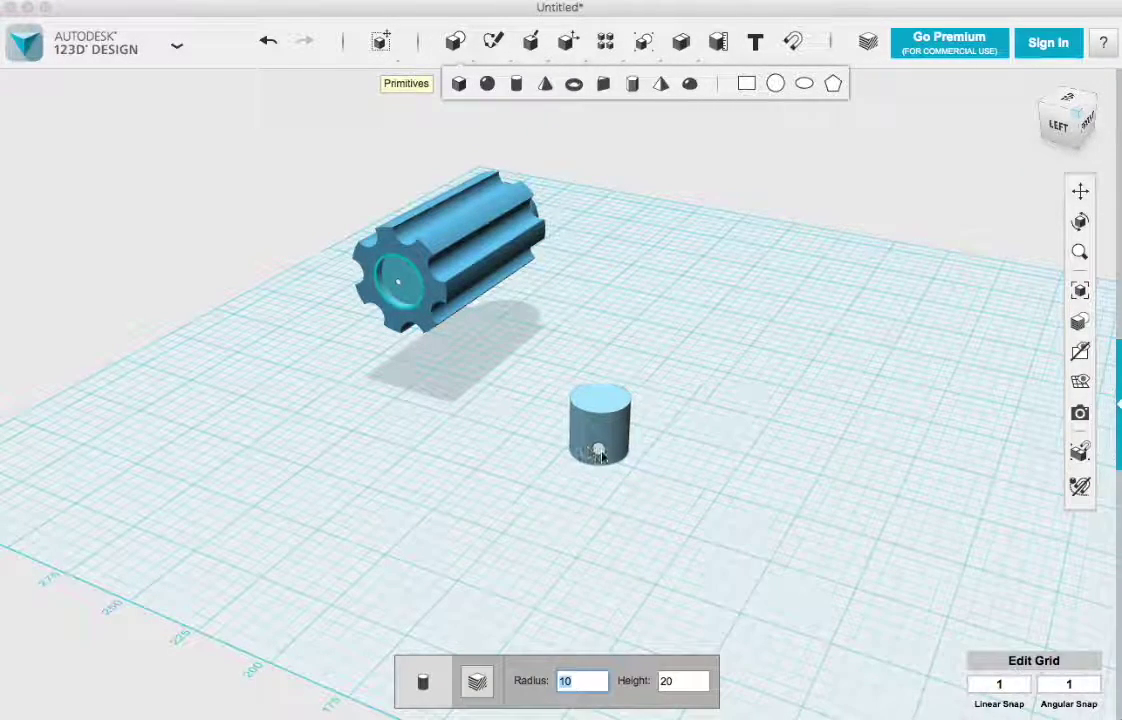
{"action": "type", "text": "5"}
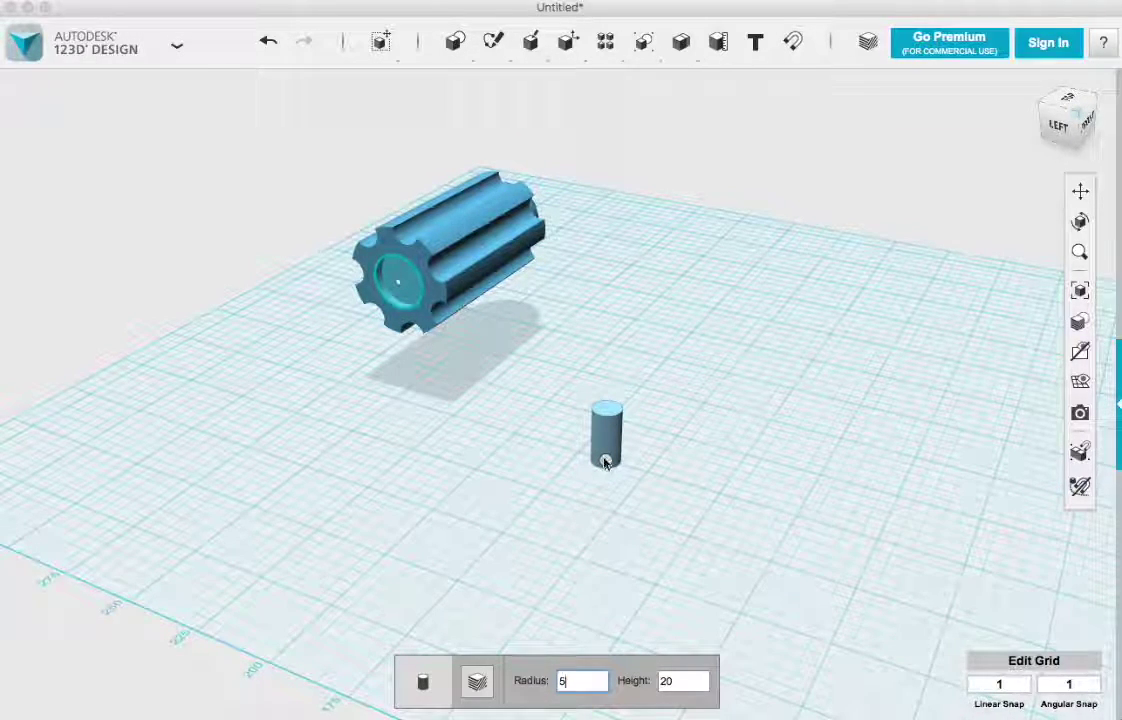
{"action": "key", "text": "Tab"}
{"action": "type", "text": "70"}
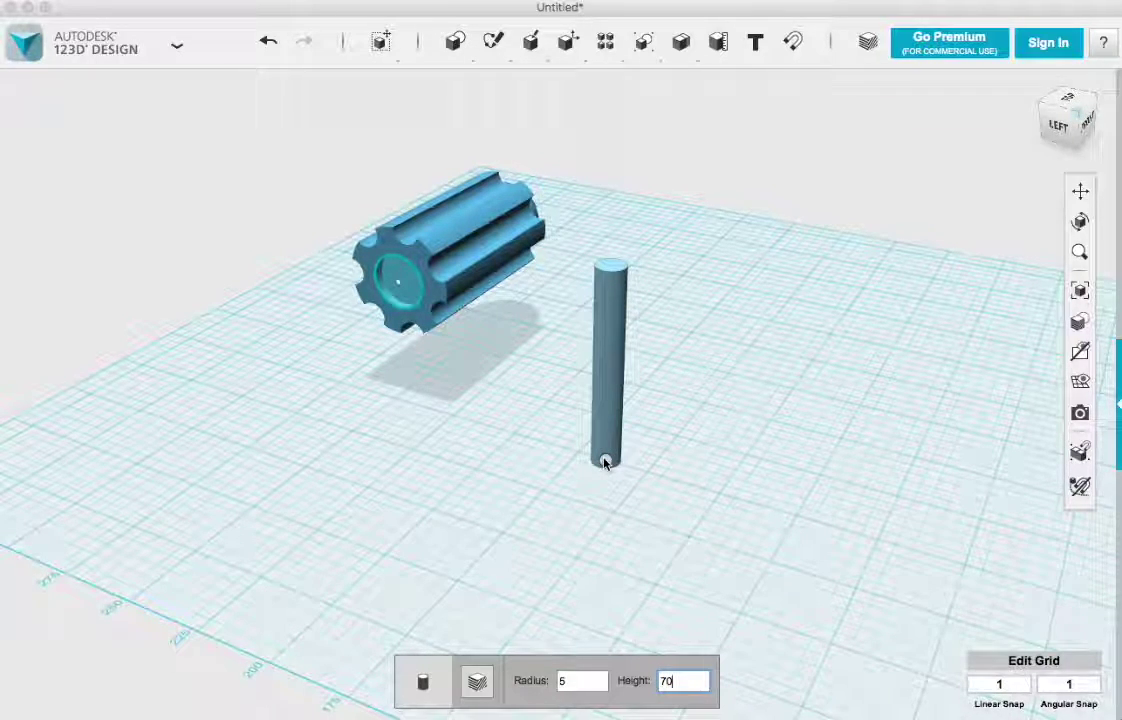
{"action": "key", "text": "BackSpace"}
{"action": "type", "text": "90"}
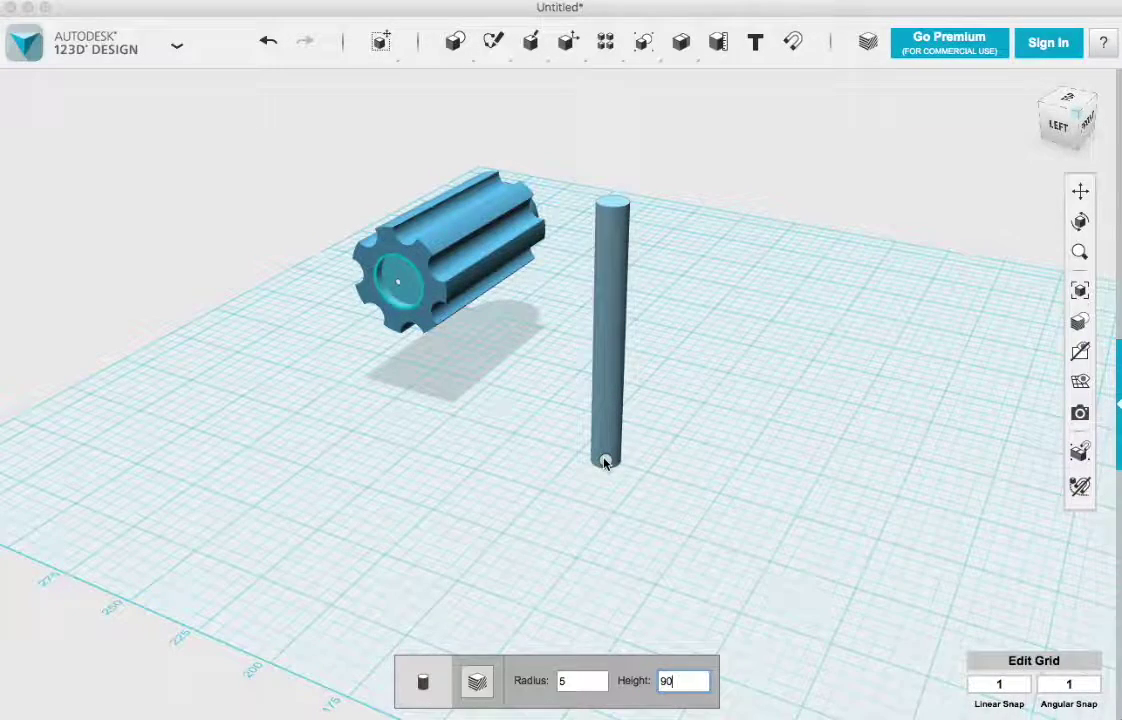
{"action": "left_click", "coordinate": [605, 463]}
{"action": "scroll", "coordinate": [608, 320], "scroll_direction": "down", "scroll_amount": 5}
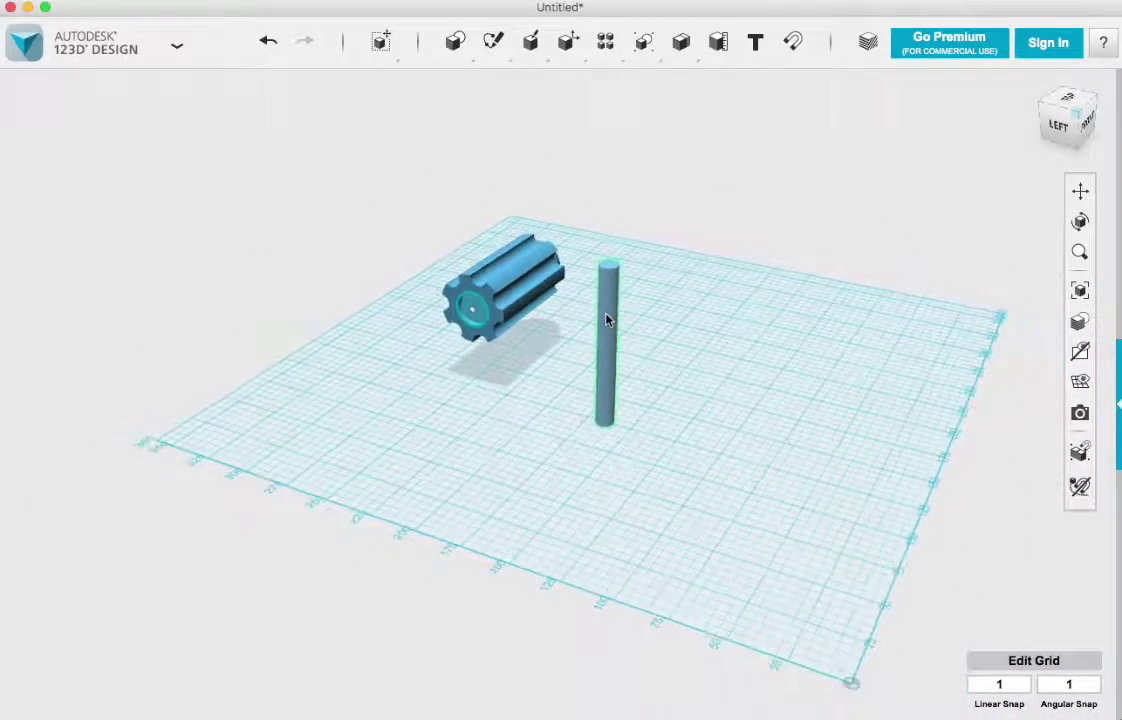
{"action": "scroll", "coordinate": [606, 320], "scroll_direction": "up", "scroll_amount": 5}
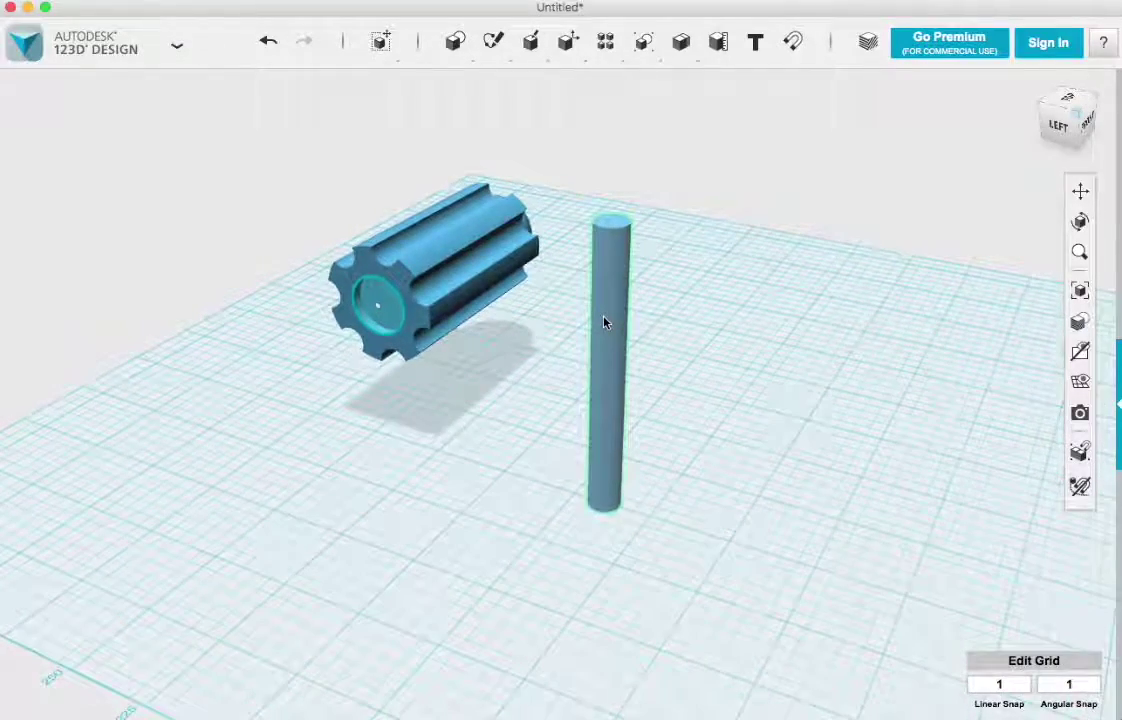
Snap the shaft into the handle's end recess and slide it 10 mm into the body
{"action": "left_click", "coordinate": [792, 41]}
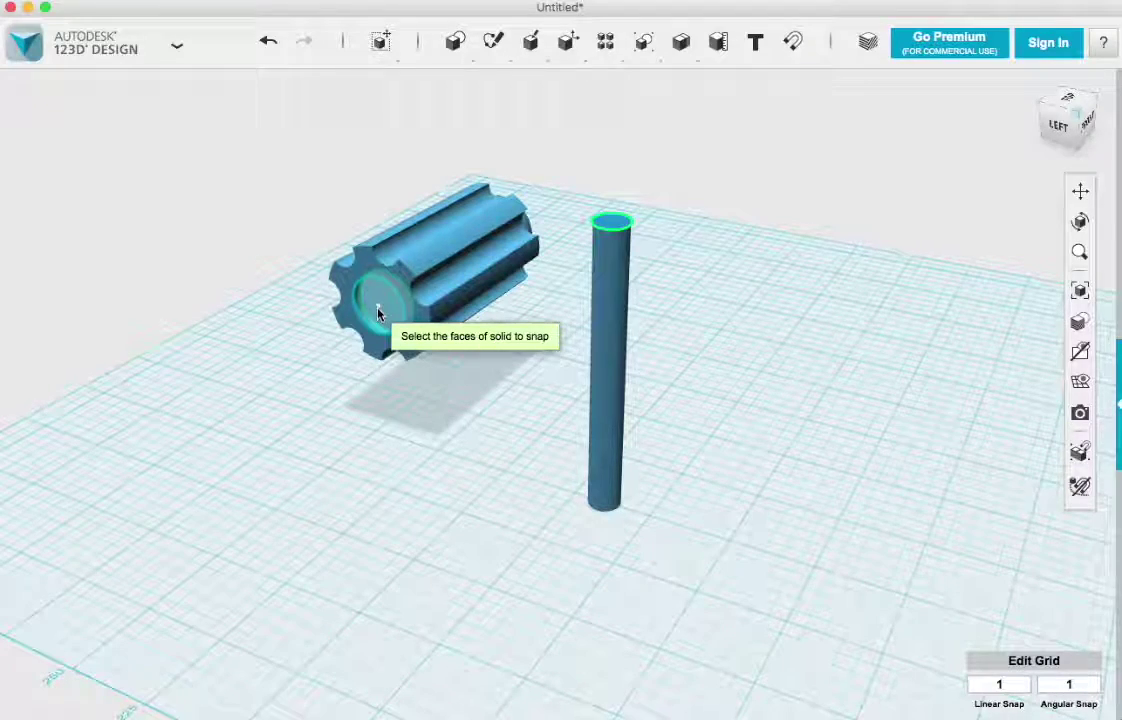
{"action": "left_click", "coordinate": [330, 270]}
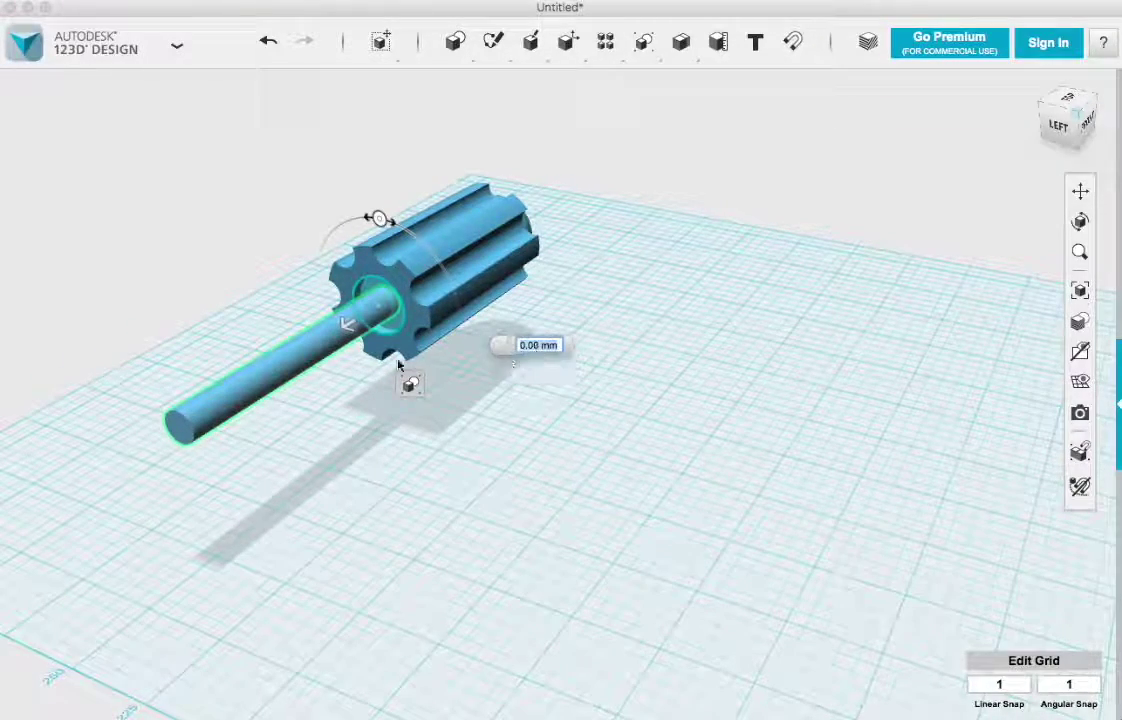
{"action": "right_click_drag", "start_coordinate": [432, 350], "coordinate": [362, 357]}
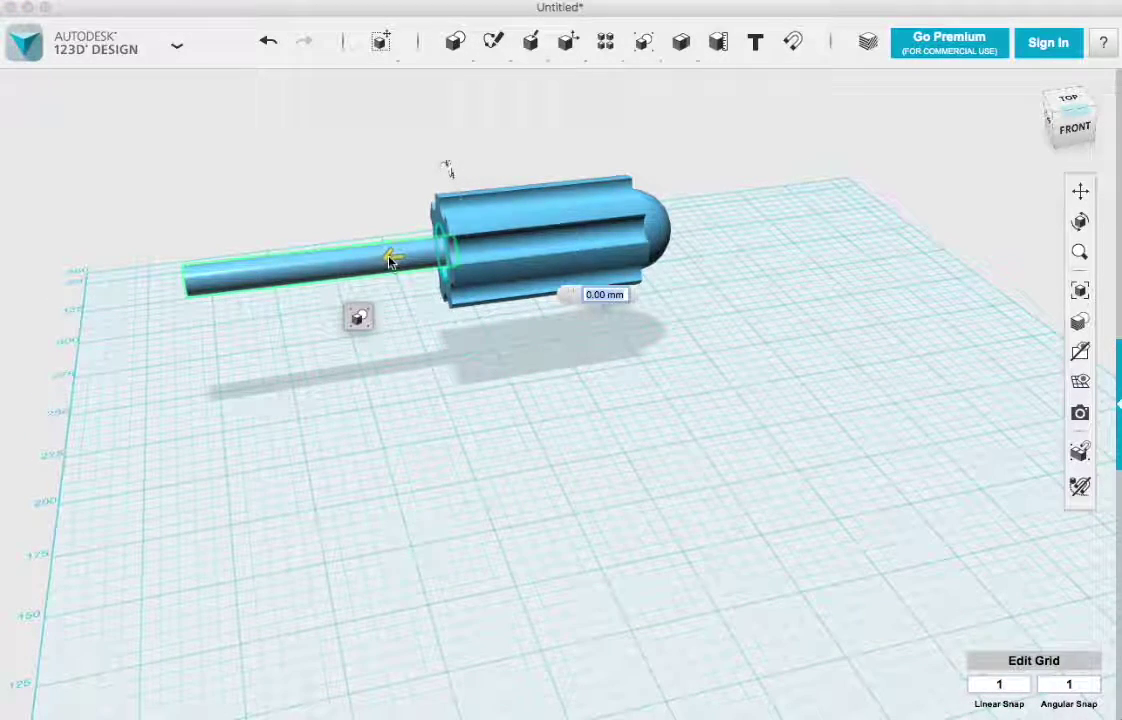
{"action": "left_click_drag", "start_coordinate": [393, 255], "coordinate": [420, 258]}
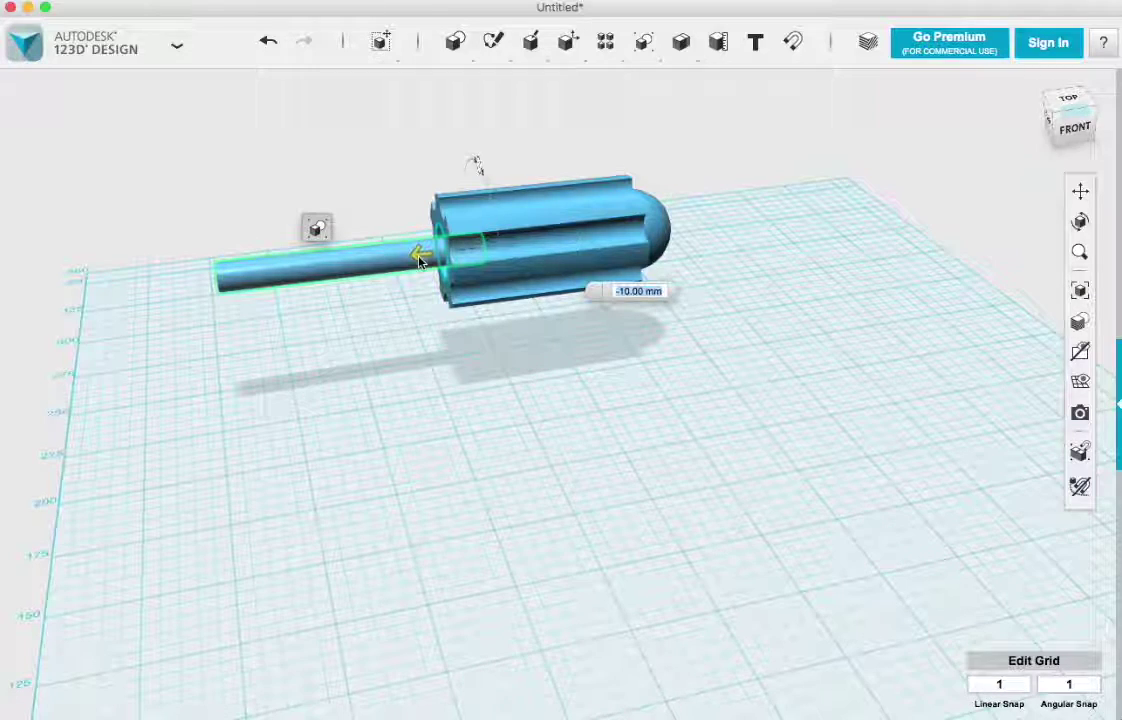
{"action": "key", "text": "Return"}
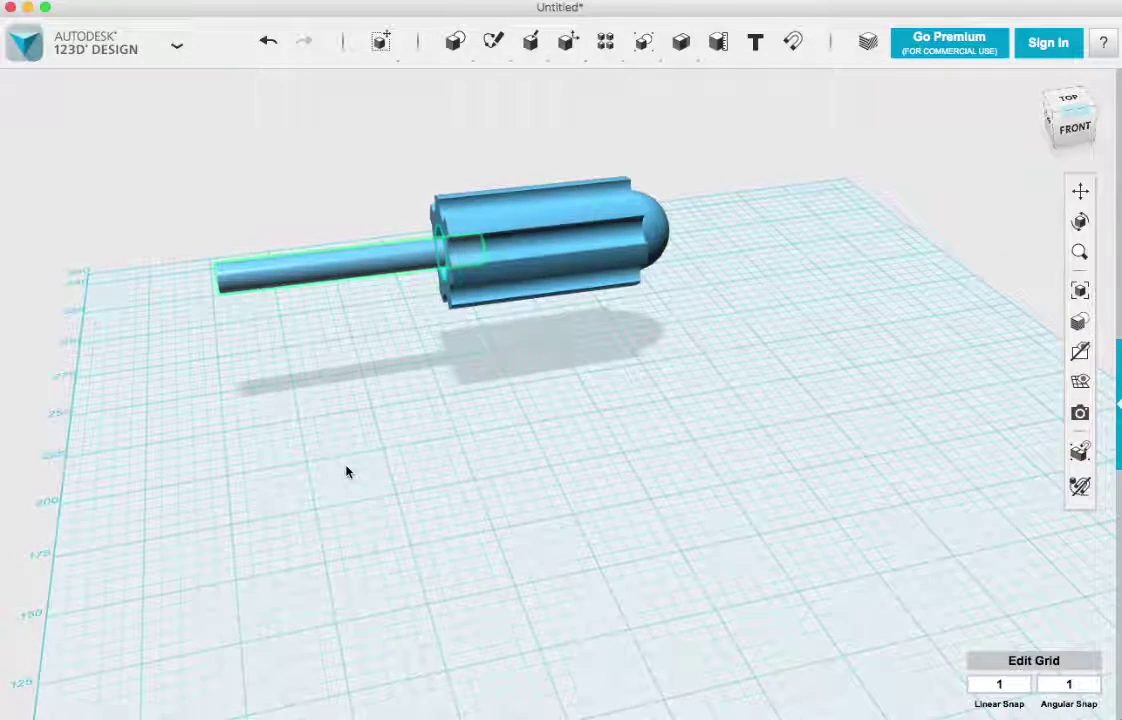
Sketch a closed five-sided polyline blade-tip outline with a tapered corner on the grid
{"action": "mouse_move", "coordinate": [464, 38]}
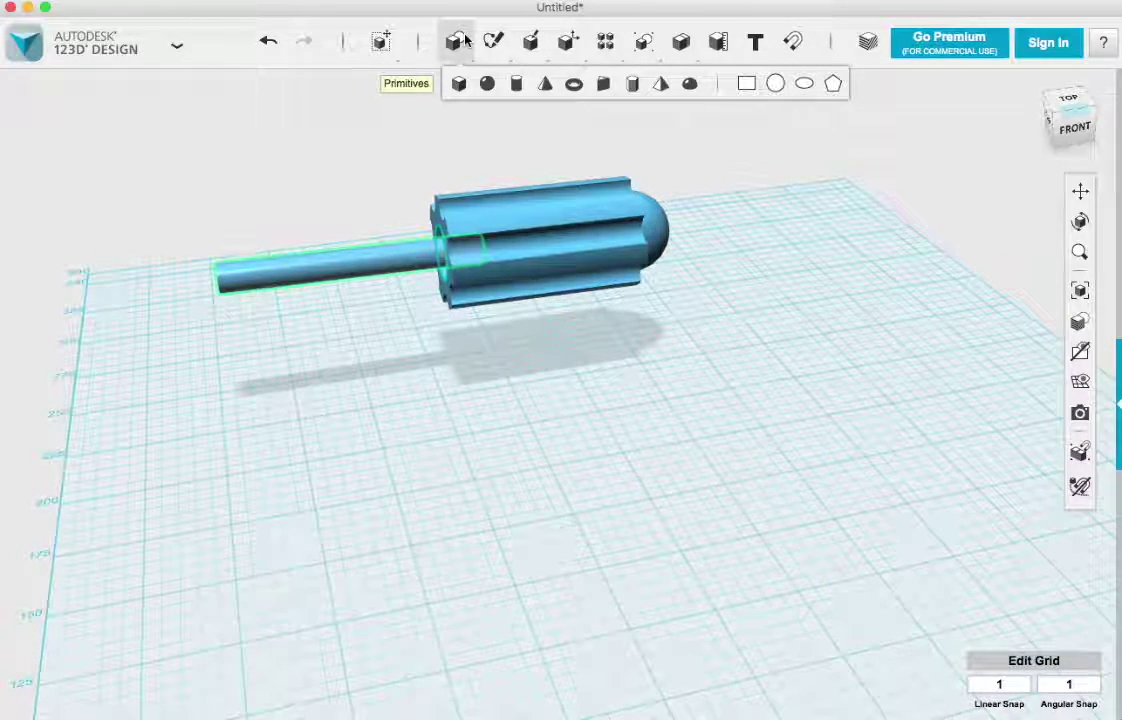
{"action": "mouse_move", "coordinate": [500, 40]}
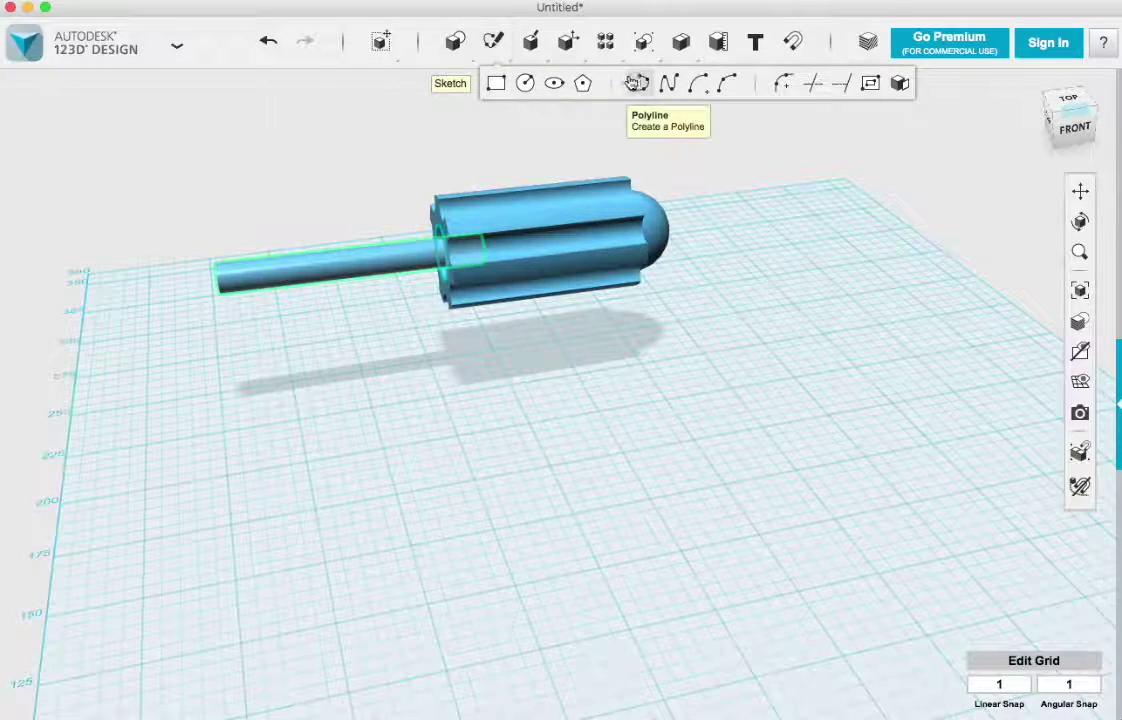
{"action": "left_click", "coordinate": [487, 516]}
{"action": "left_click", "coordinate": [486, 514]}
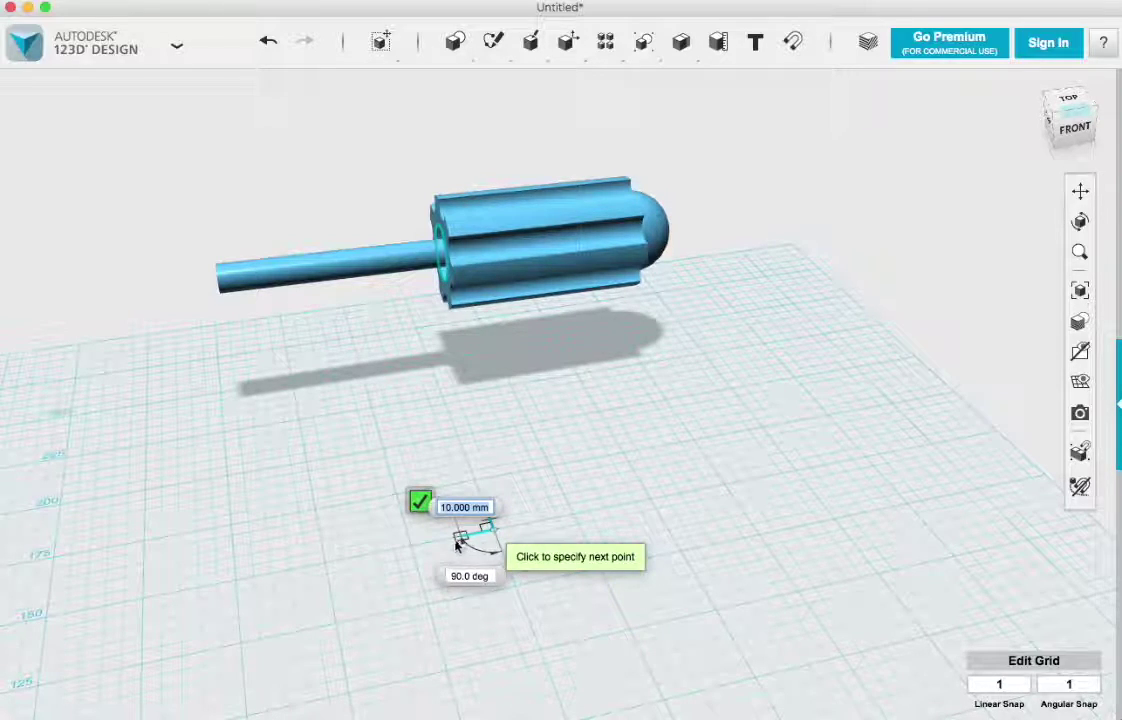
{"action": "left_click", "coordinate": [450, 550]}
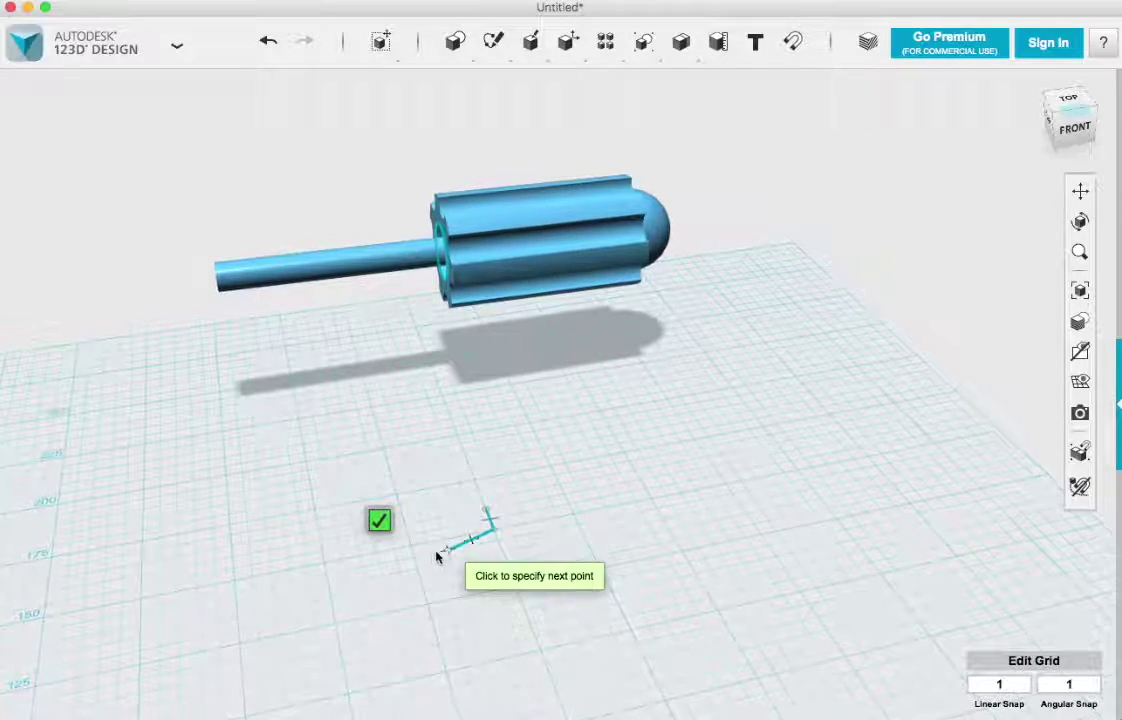
{"action": "left_click", "coordinate": [381, 564]}
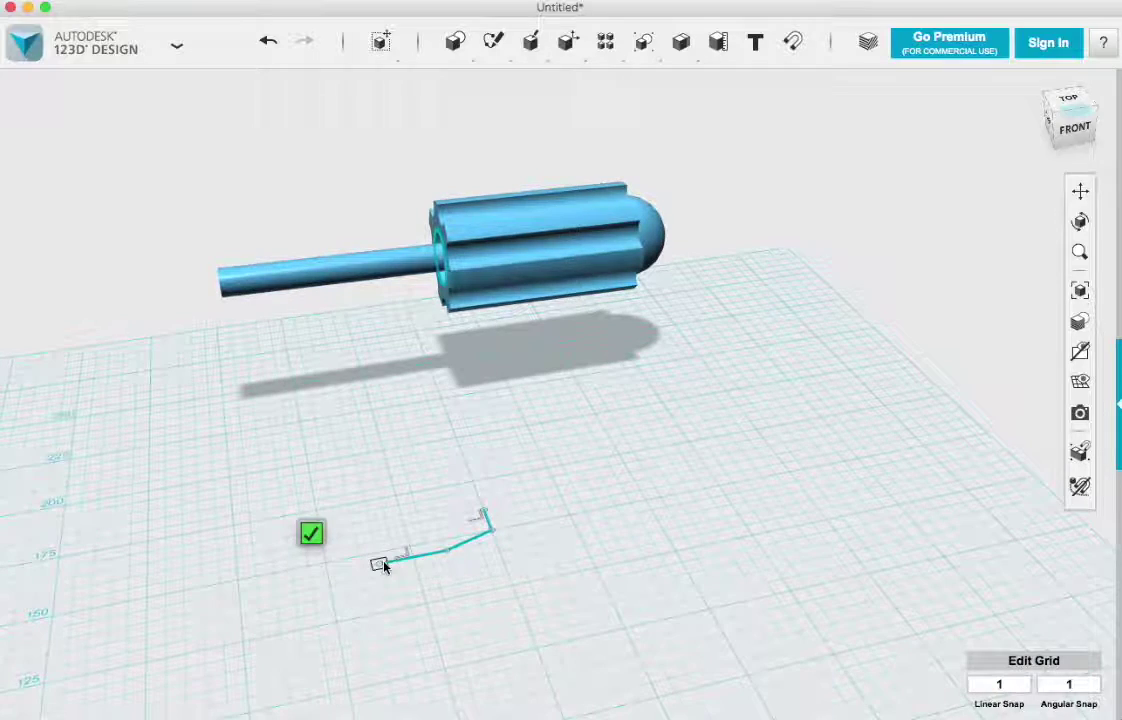
{"action": "left_click", "coordinate": [371, 522]}
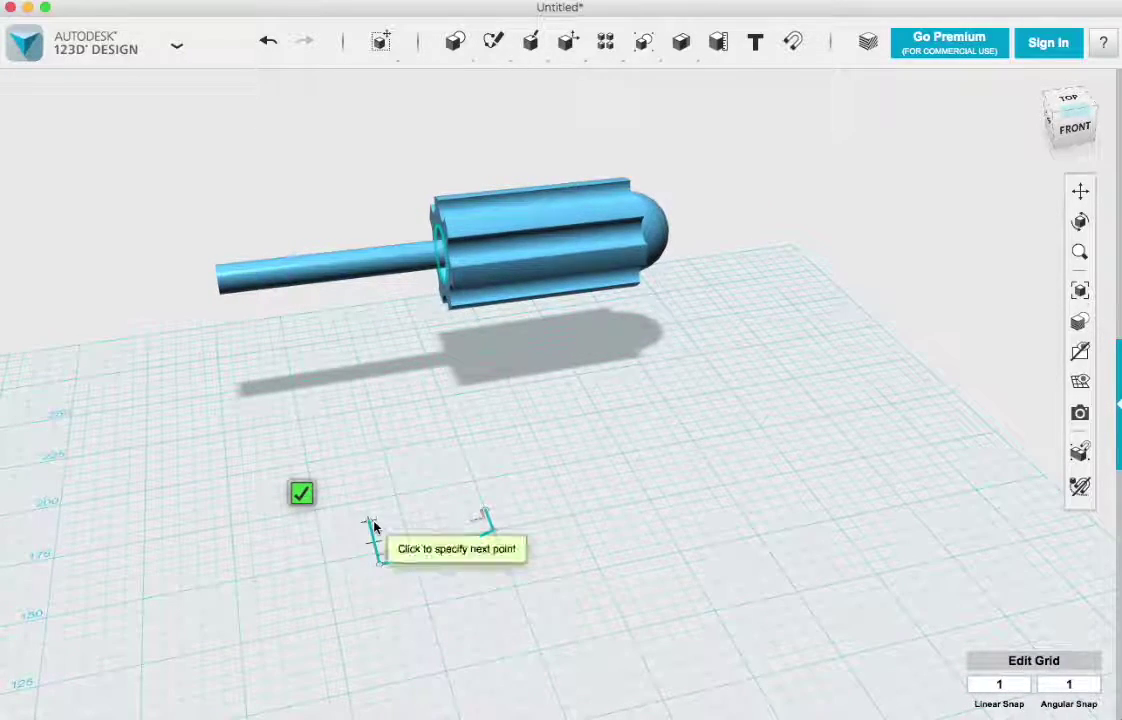
{"action": "left_click", "coordinate": [433, 512]}
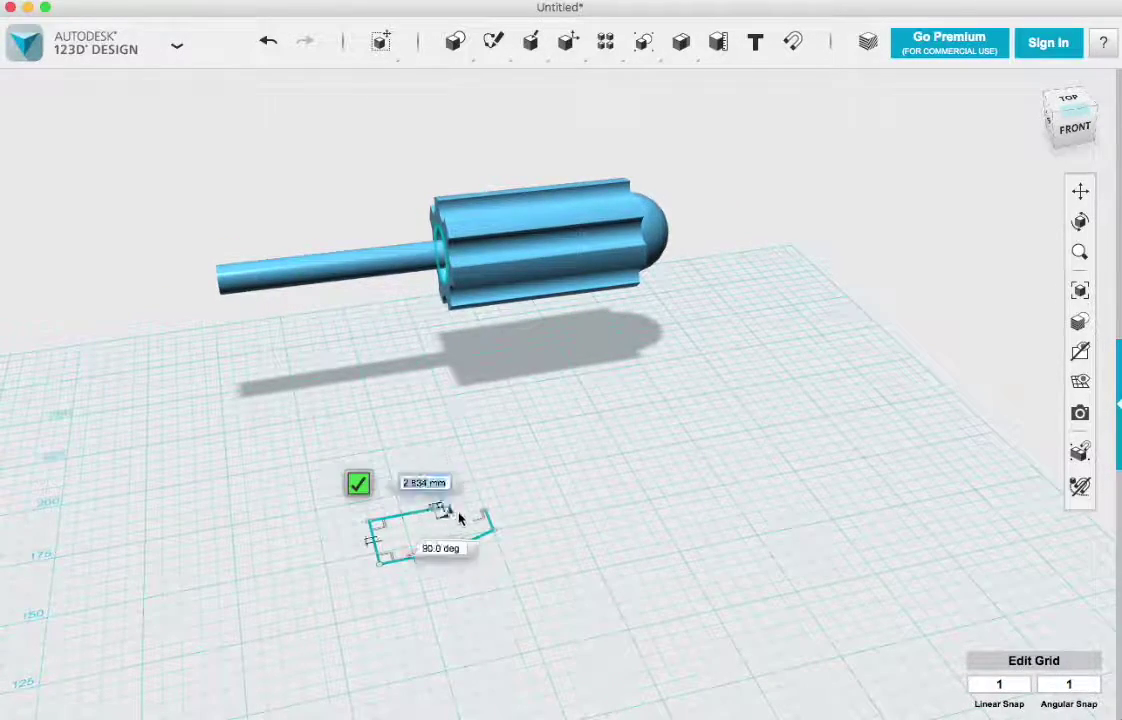
{"action": "left_click", "coordinate": [484, 512]}
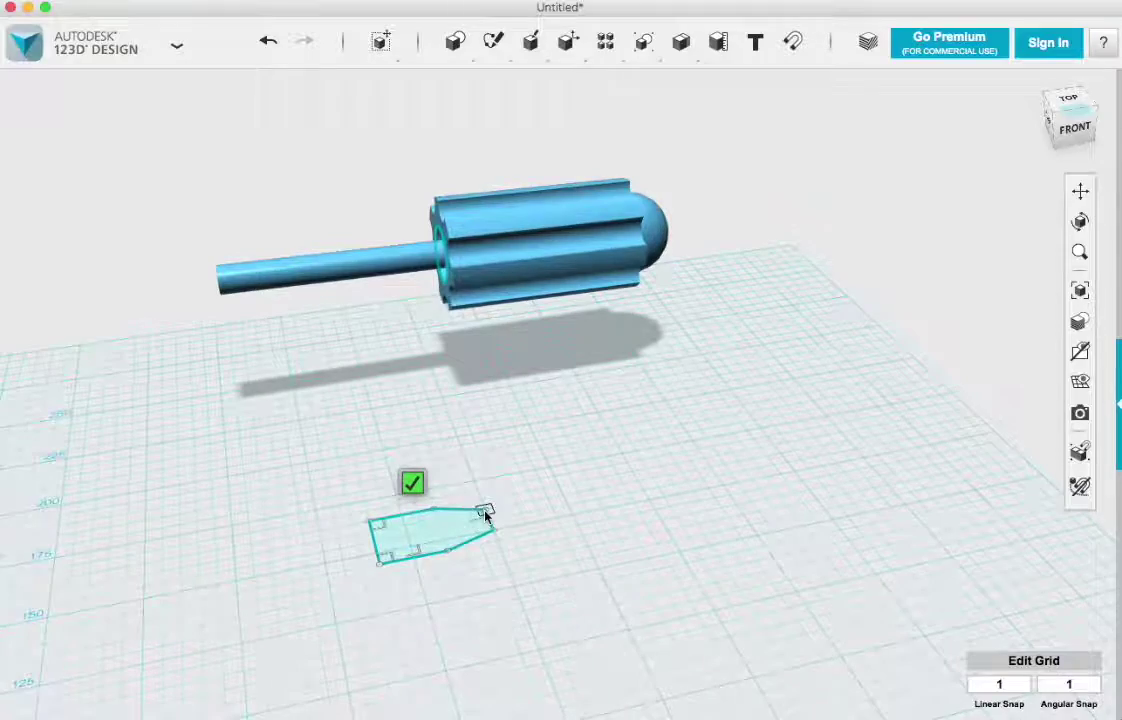
{"action": "left_click", "coordinate": [415, 487]}
{"action": "mouse_move", "coordinate": [421, 593]}
{"action": "right_mouse_down"}
{"action": "mouse_move", "coordinate": [401, 576]}
{"action": "mouse_move", "coordinate": [406, 604]}
{"action": "mouse_move", "coordinate": [380, 585]}
{"action": "mouse_move", "coordinate": [389, 555]}
{"action": "right_mouse_up"}
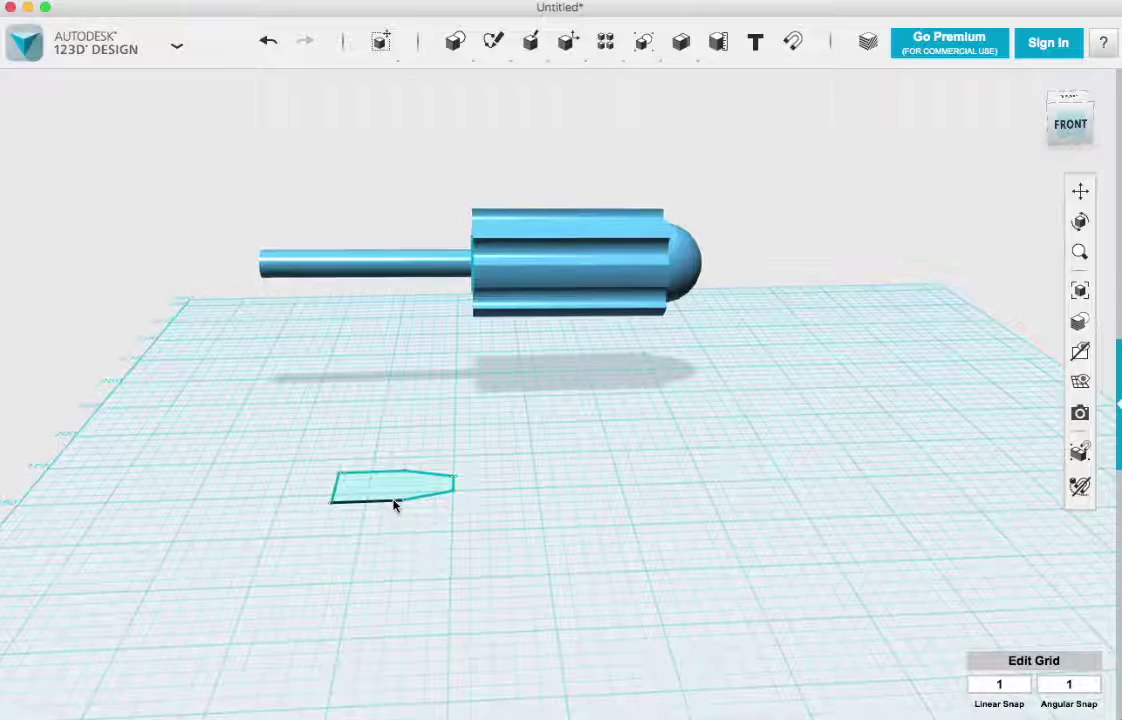
Extrude the blade-tip outline upward into a thin solid
{"action": "mouse_move", "coordinate": [422, 558]}
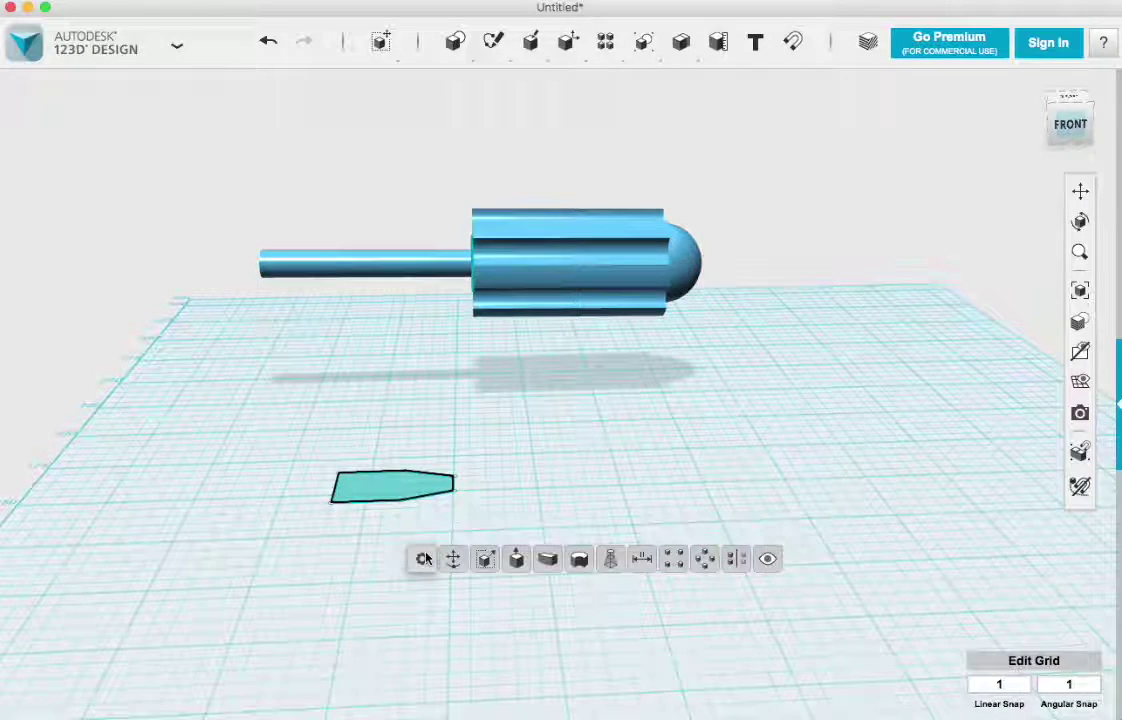
{"action": "left_click", "coordinate": [516, 558]}
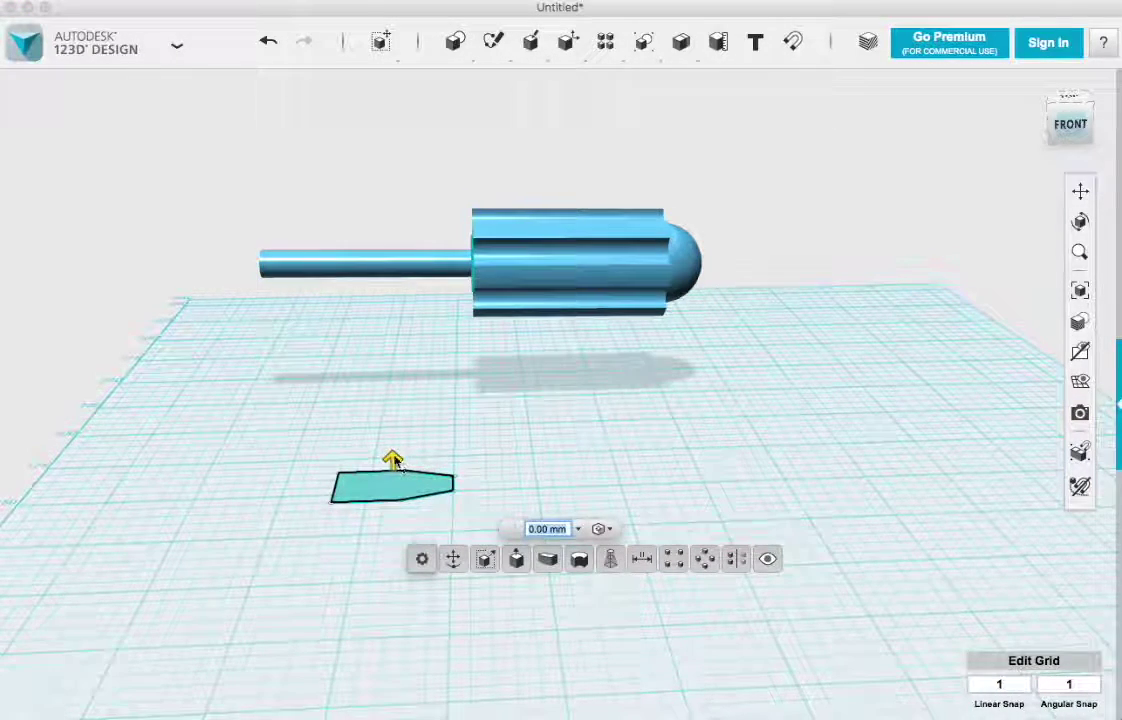
{"action": "left_click_drag", "start_coordinate": [393, 455], "coordinate": [396, 441]}
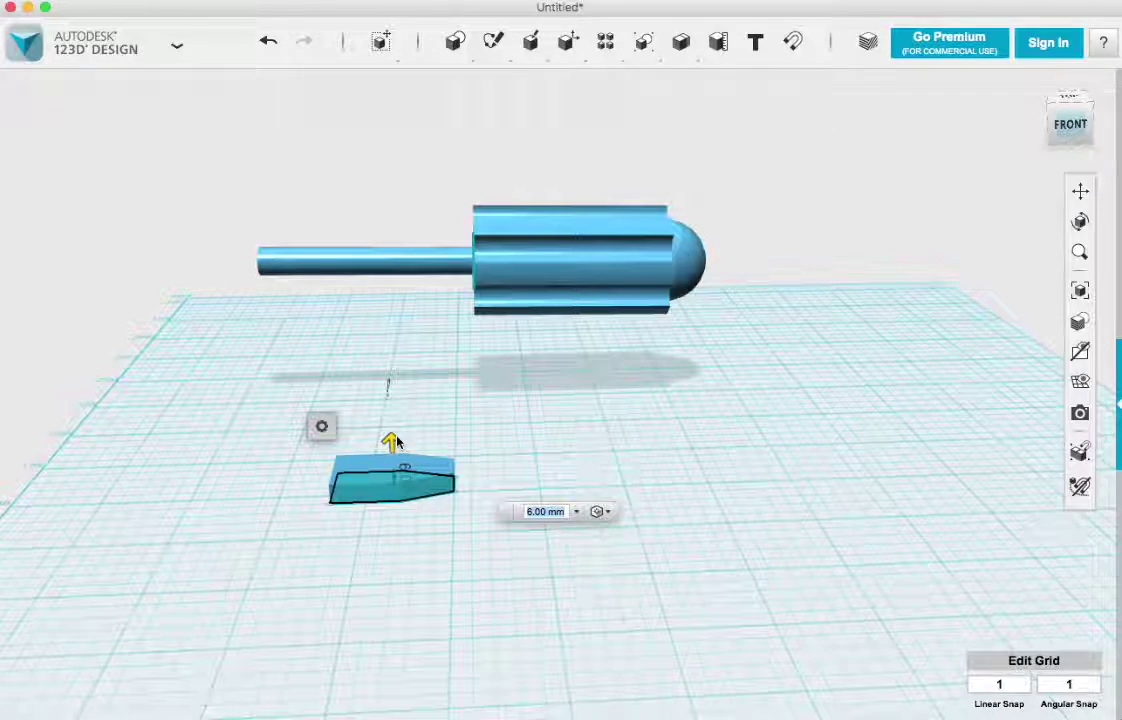
{"action": "key", "text": "Return"}
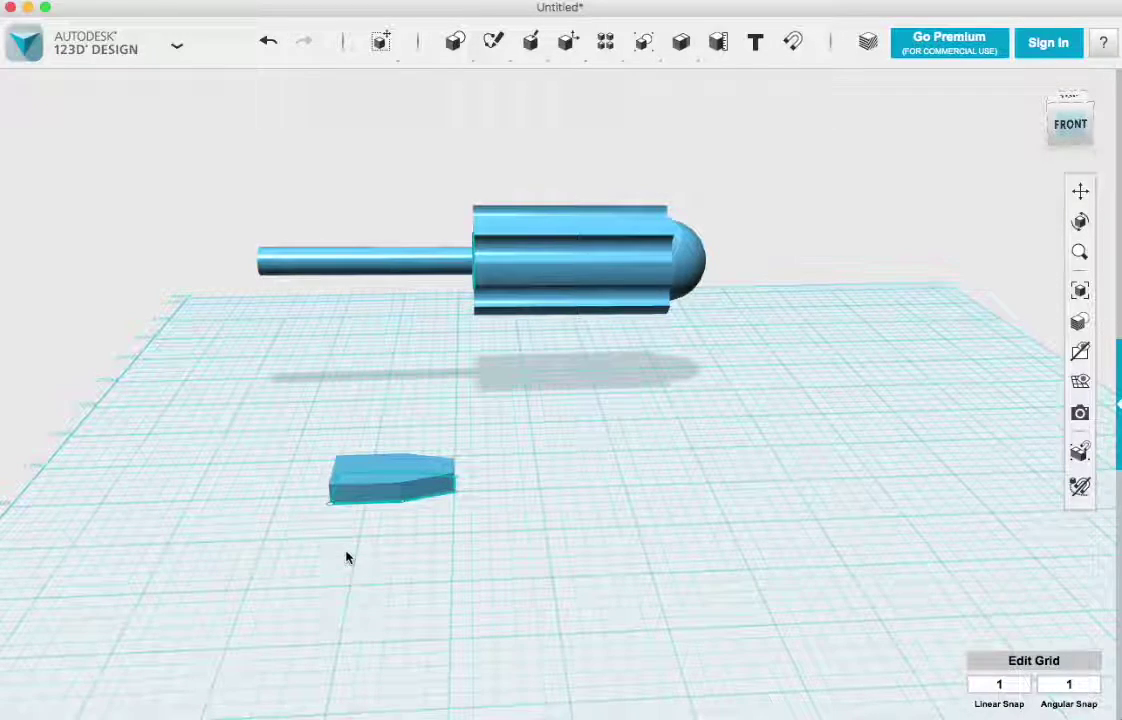
Rotate the thin tip solid about -91 degrees so it stands upright on edge
{"action": "left_click", "coordinate": [397, 490]}
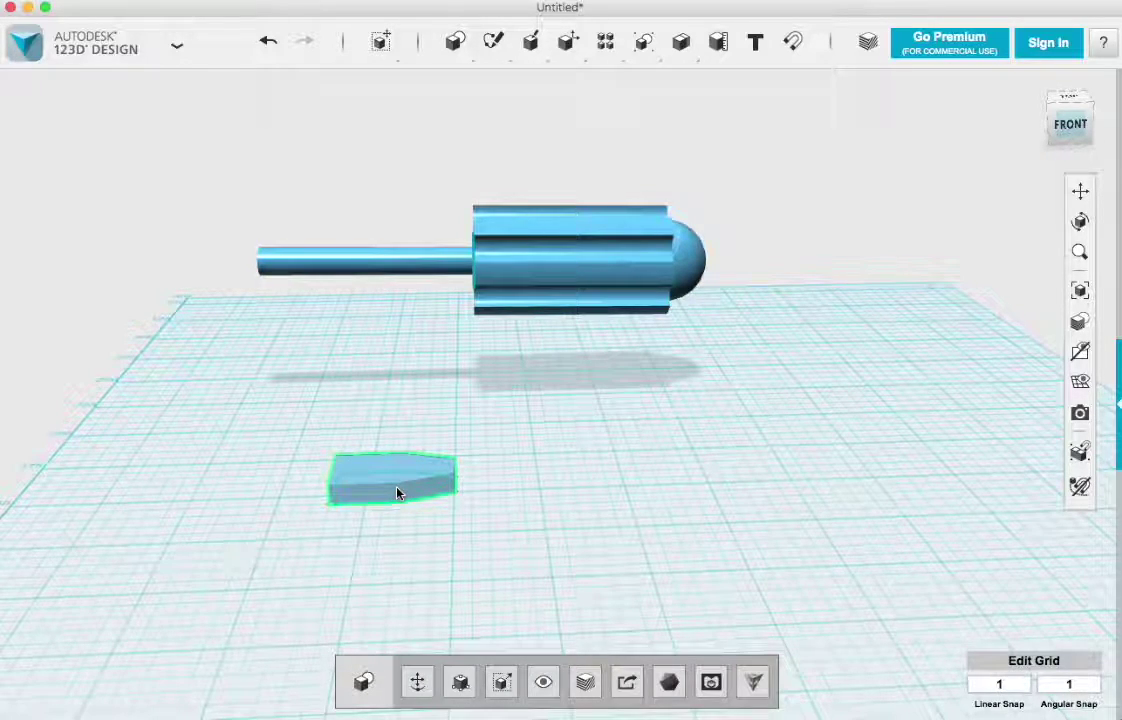
{"action": "key", "text": "ctrl+t"}
{"action": "left_click_drag", "start_coordinate": [388, 393], "coordinate": [518, 480]}
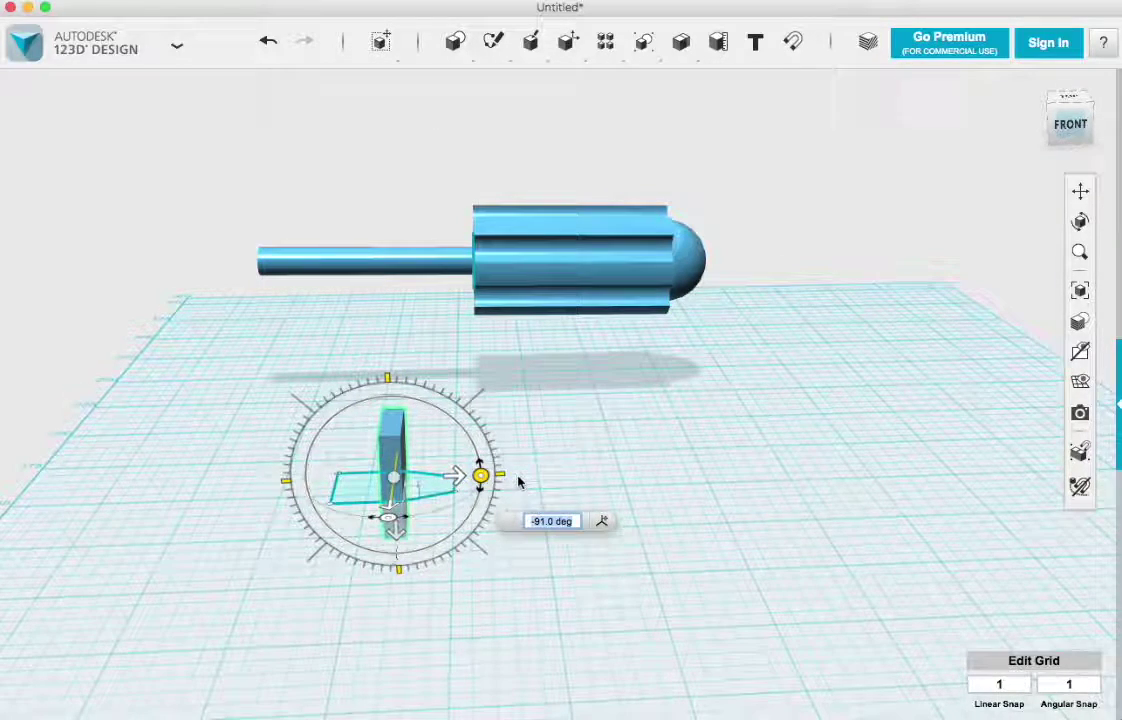
{"action": "left_click", "coordinate": [388, 426]}
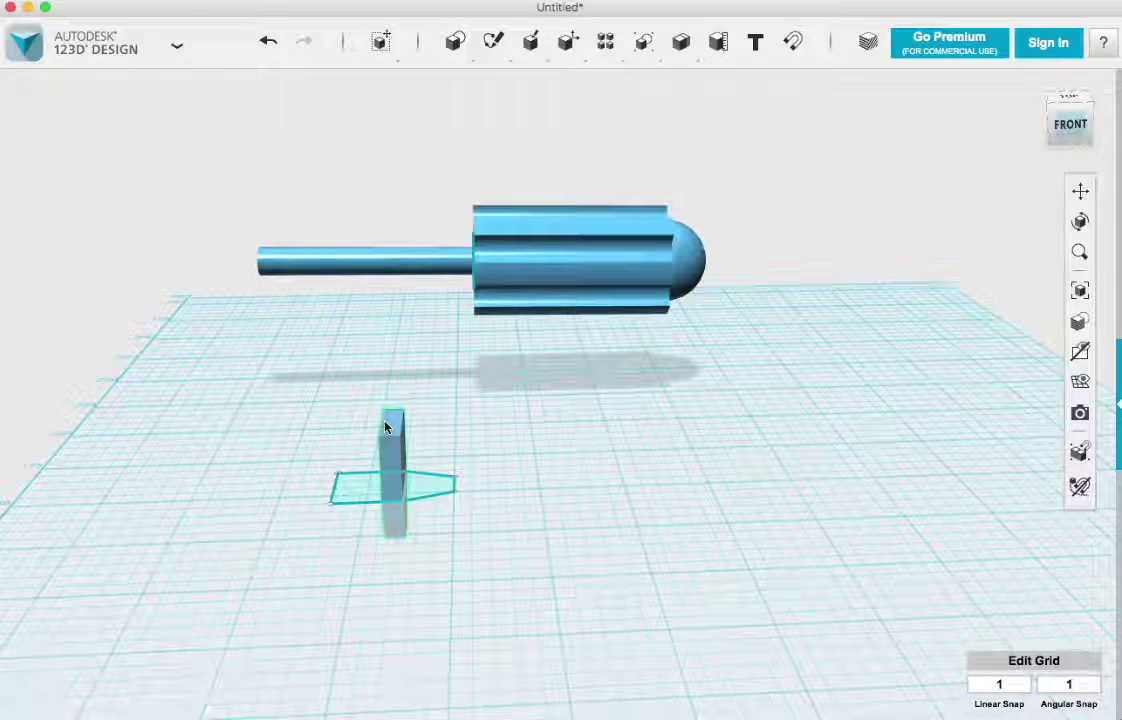
Tweak one top edge of the upright tip solid 2.00 mm inward
{"action": "left_click", "coordinate": [385, 428]}
{"action": "left_click", "coordinate": [381, 428]}
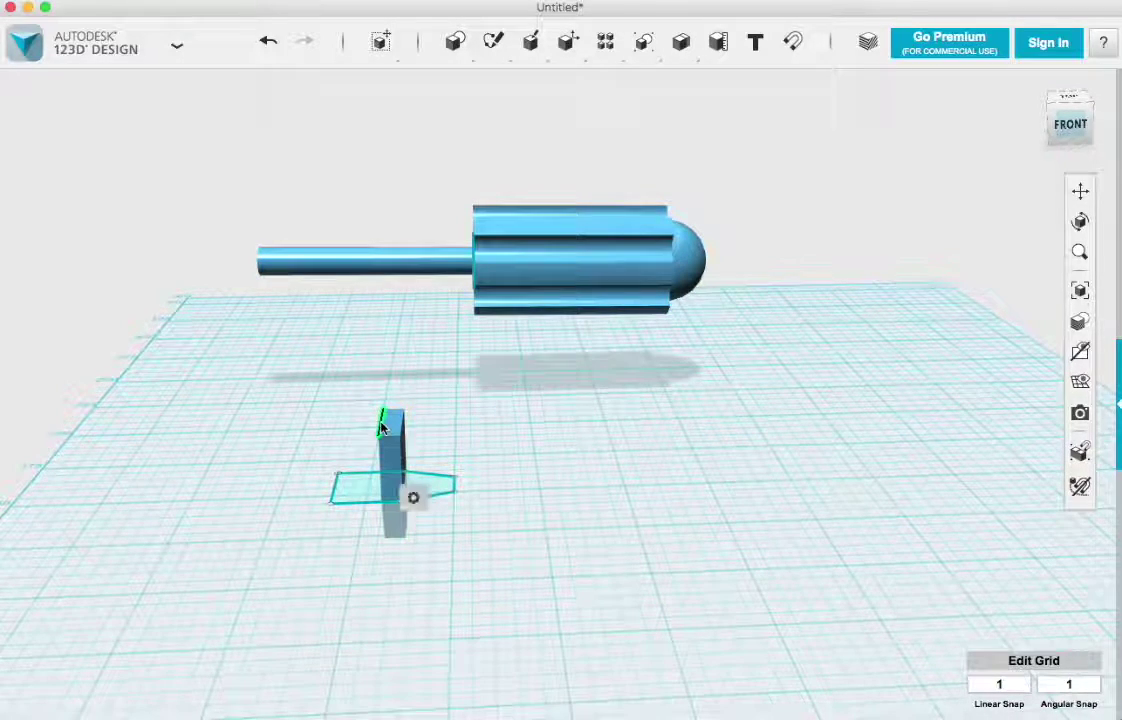
{"action": "left_click", "coordinate": [443, 497]}
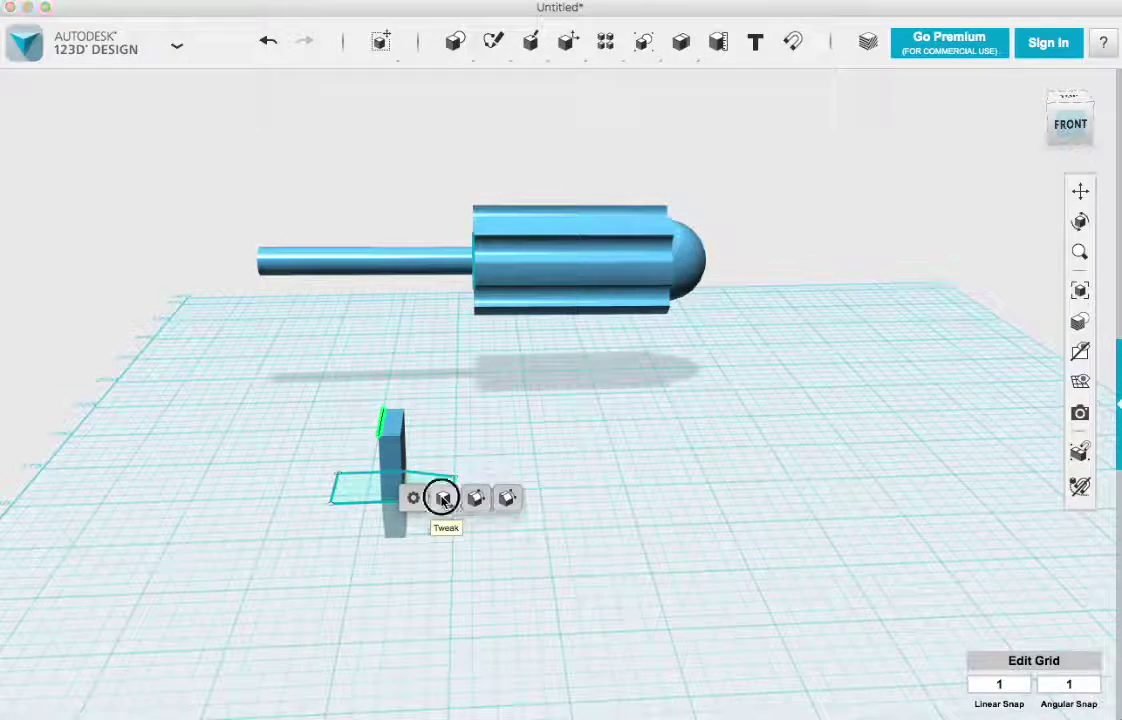
{"action": "left_click_drag", "start_coordinate": [447, 436], "coordinate": [452, 436]}
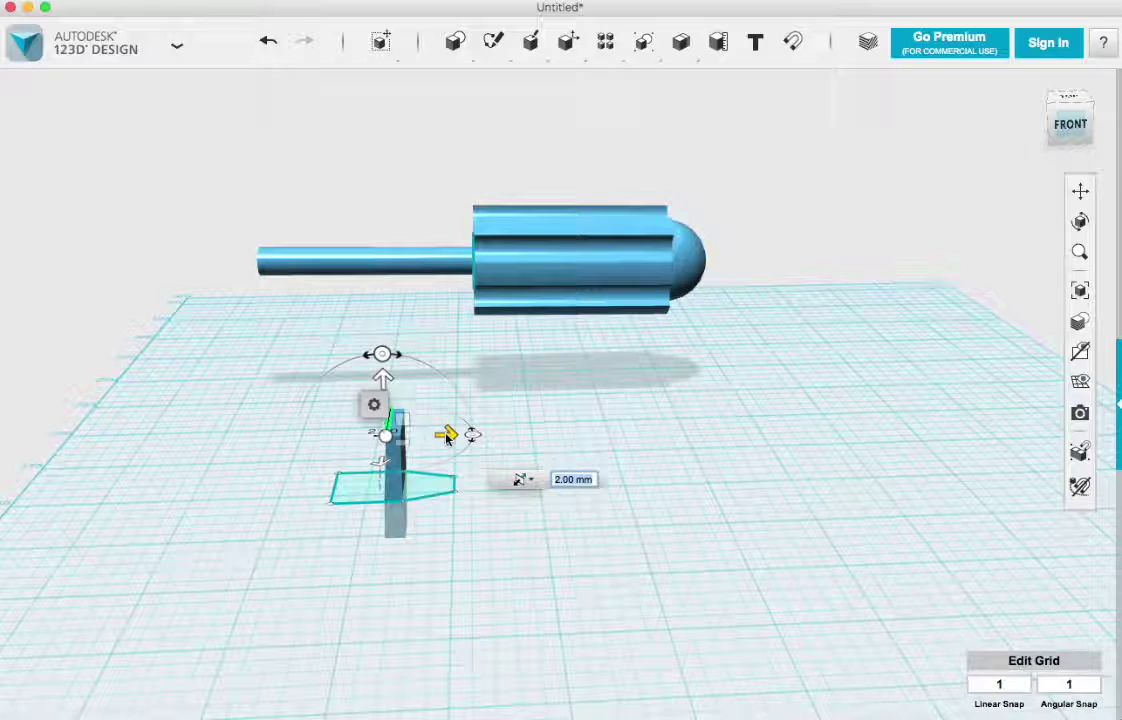
{"action": "key", "text": "Return"}
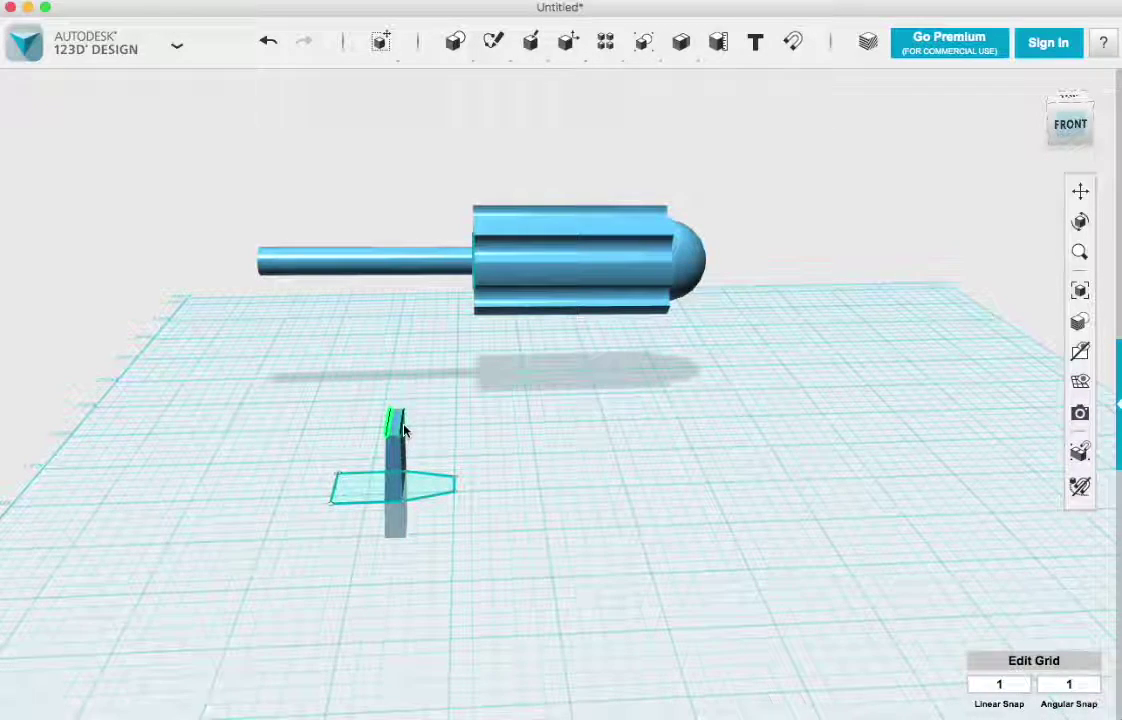
Tweak the opposite top edge -2.00 mm inward to complete the chisel wedge
{"action": "left_click", "coordinate": [404, 430]}
{"action": "mouse_move", "coordinate": [433, 497]}
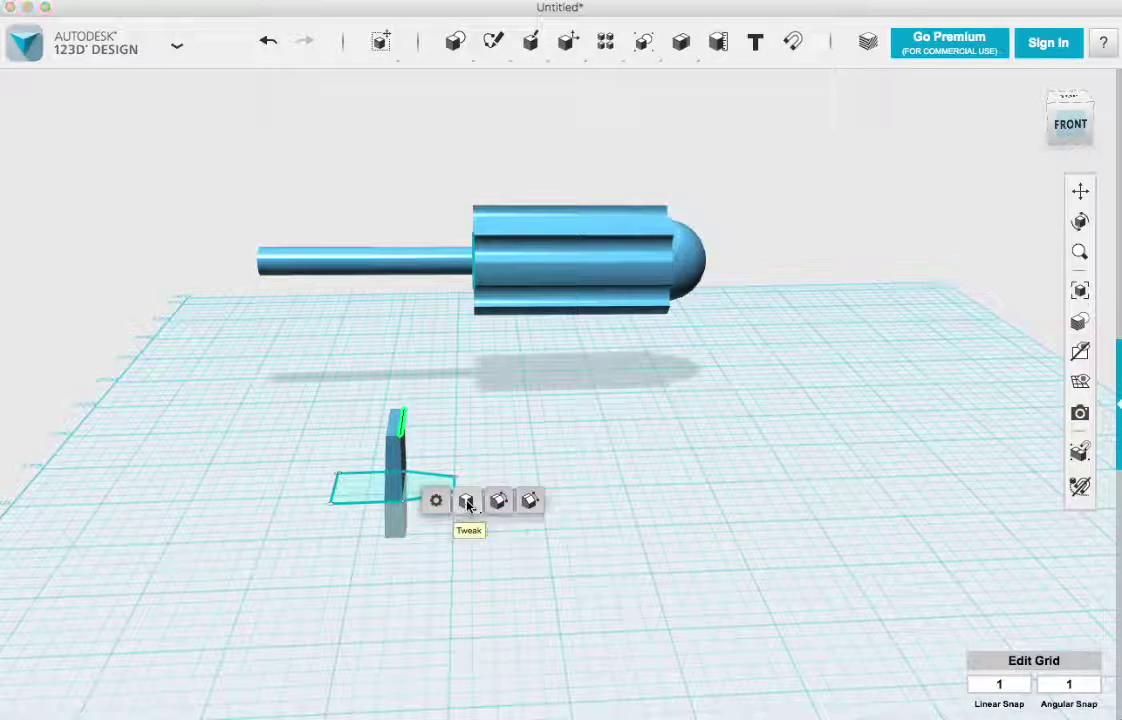
{"action": "left_click", "coordinate": [467, 502]}
{"action": "left_click_drag", "start_coordinate": [468, 436], "coordinate": [457, 434]}
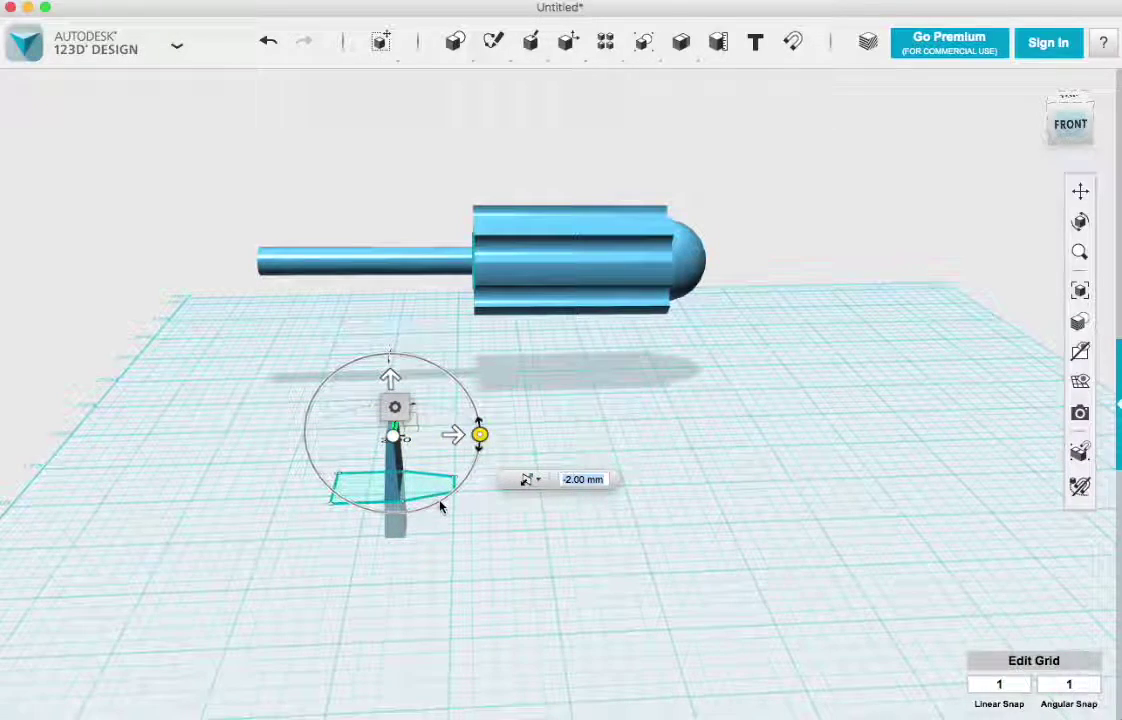
{"action": "left_click", "coordinate": [441, 505]}
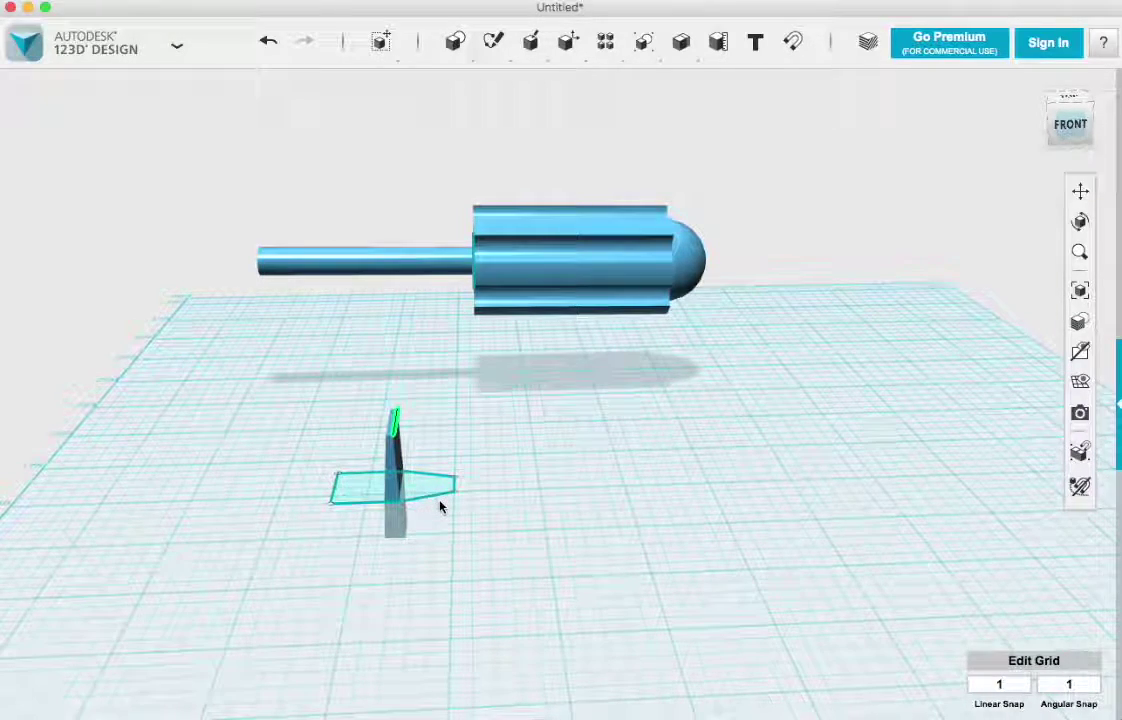
{"action": "left_click", "coordinate": [395, 462]}
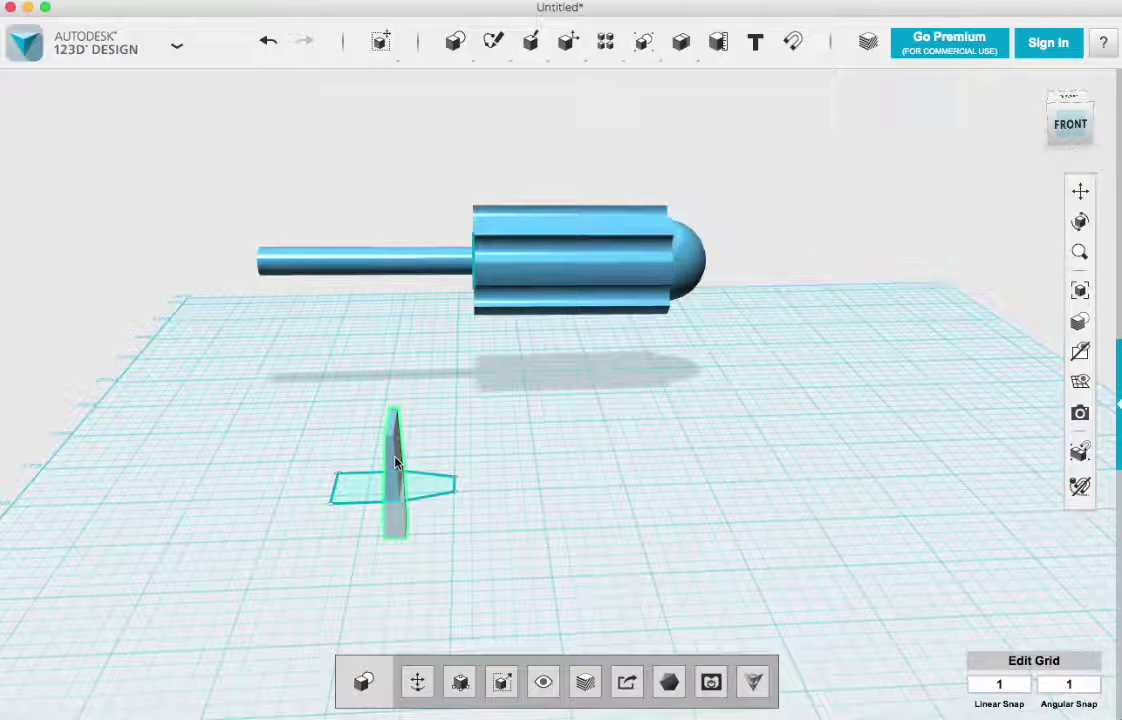
Rotate the chisel tip piece 185 degrees so its wedge end points downward
{"action": "key", "text": "super+t"}
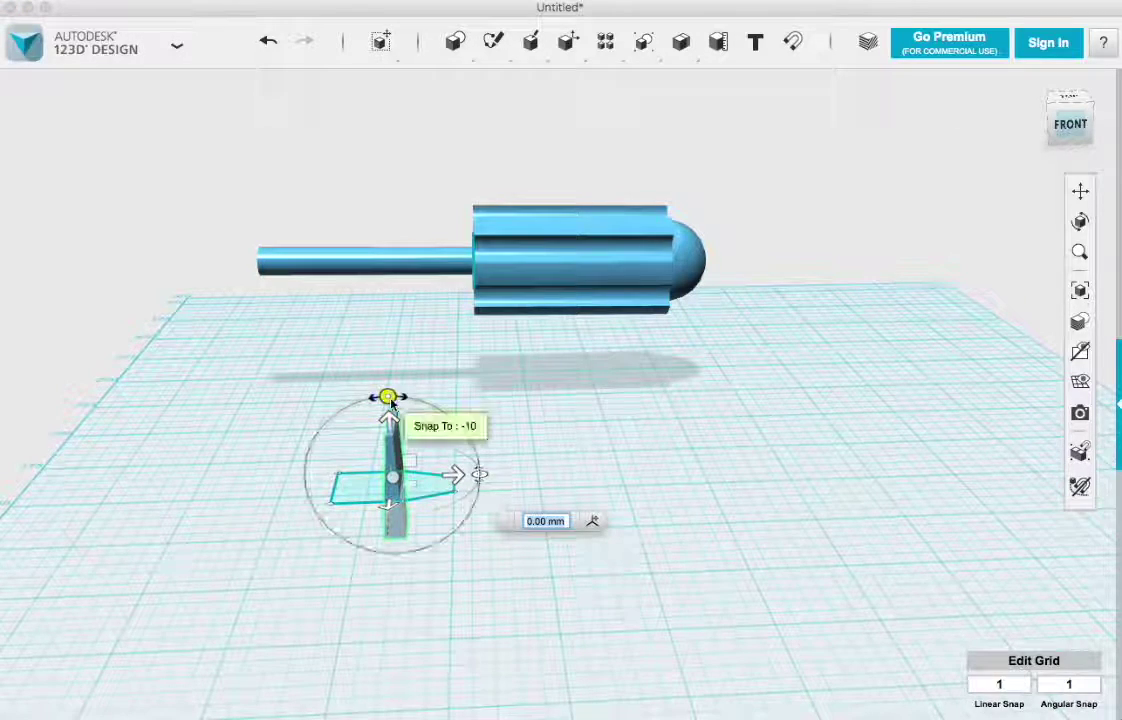
{"action": "left_click_drag", "start_coordinate": [386, 393], "coordinate": [399, 523]}
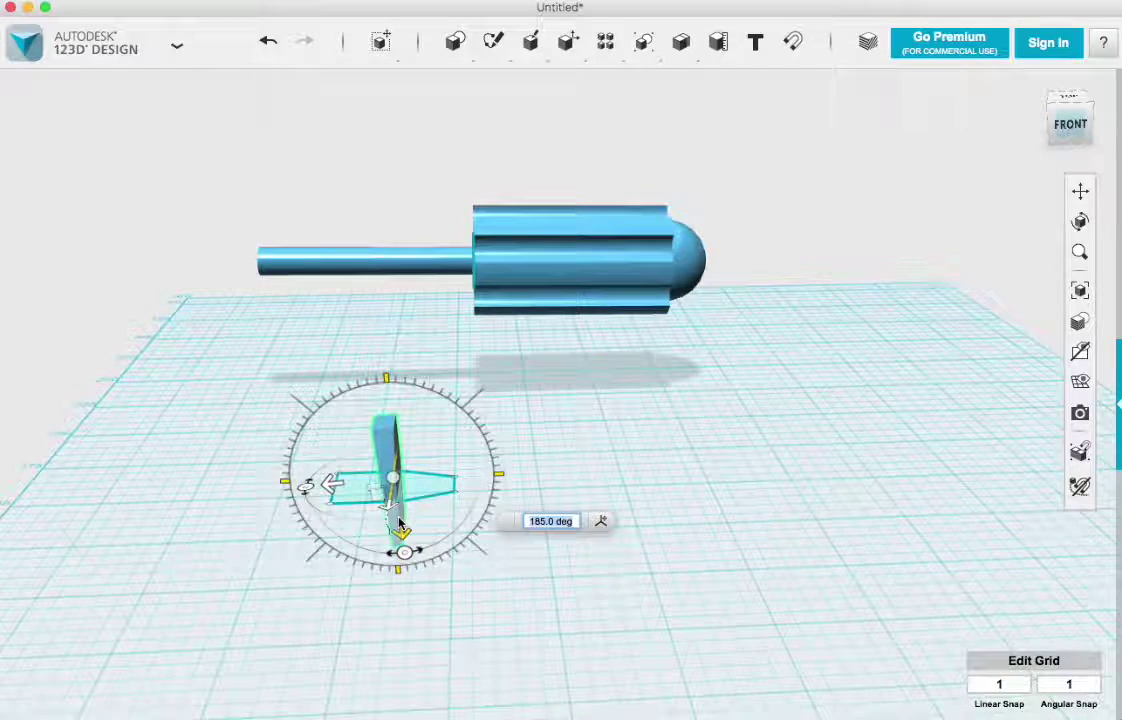
{"action": "left_click", "coordinate": [502, 490]}
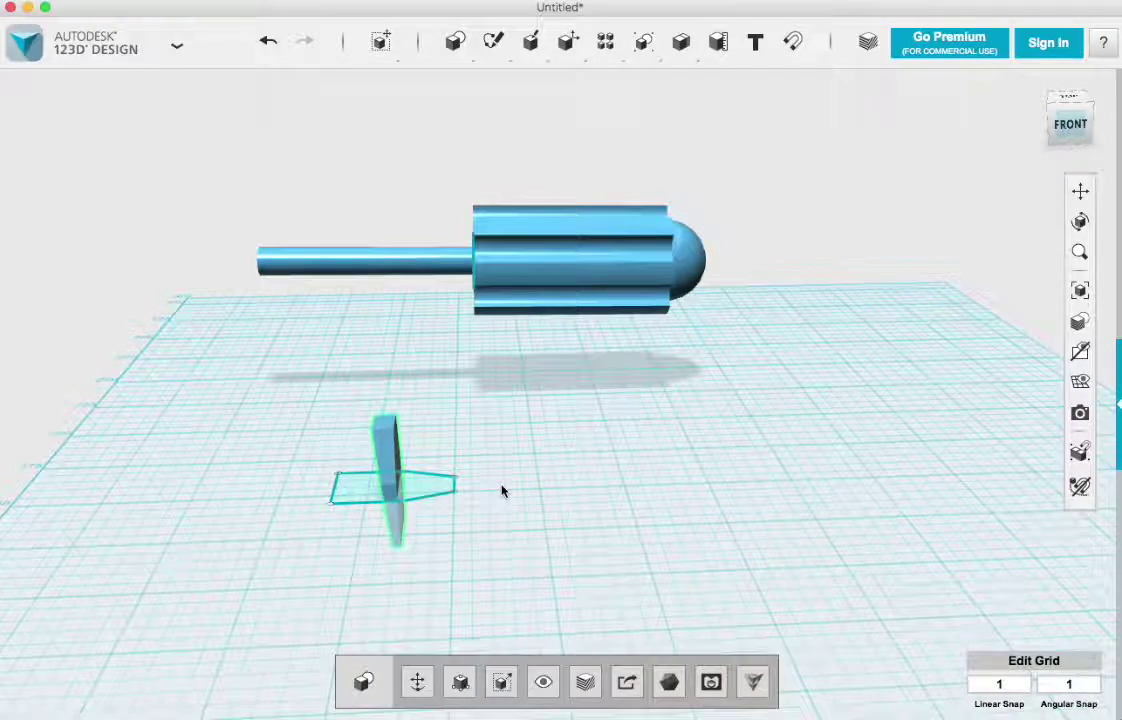
Snap the chisel tip's face onto the shaft's free end face at 0.00 mm offset
{"action": "left_click", "coordinate": [788, 50]}
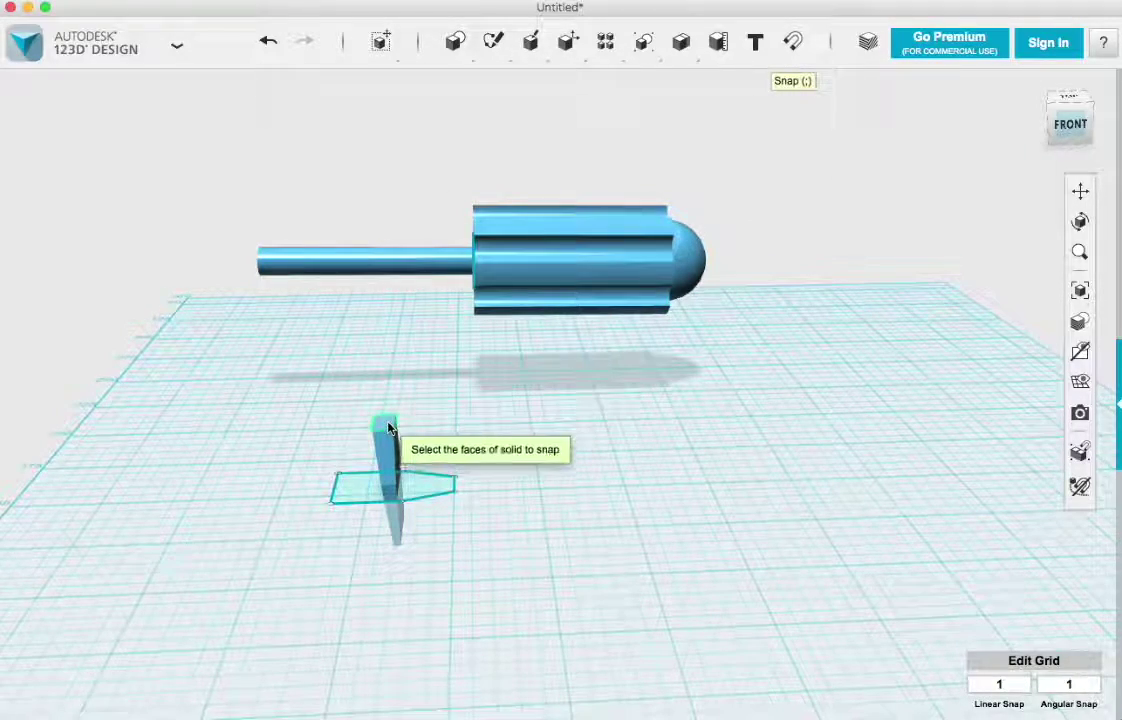
{"action": "right_click_drag", "start_coordinate": [266, 400], "coordinate": [376, 431]}
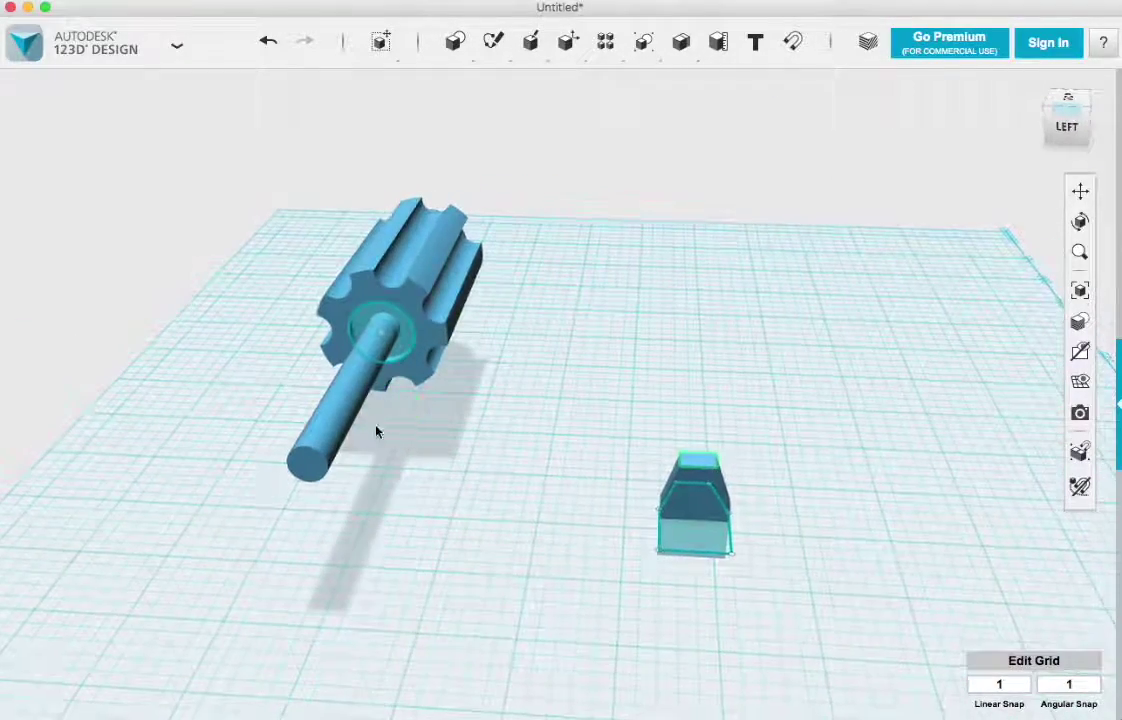
{"action": "left_click", "coordinate": [305, 468]}
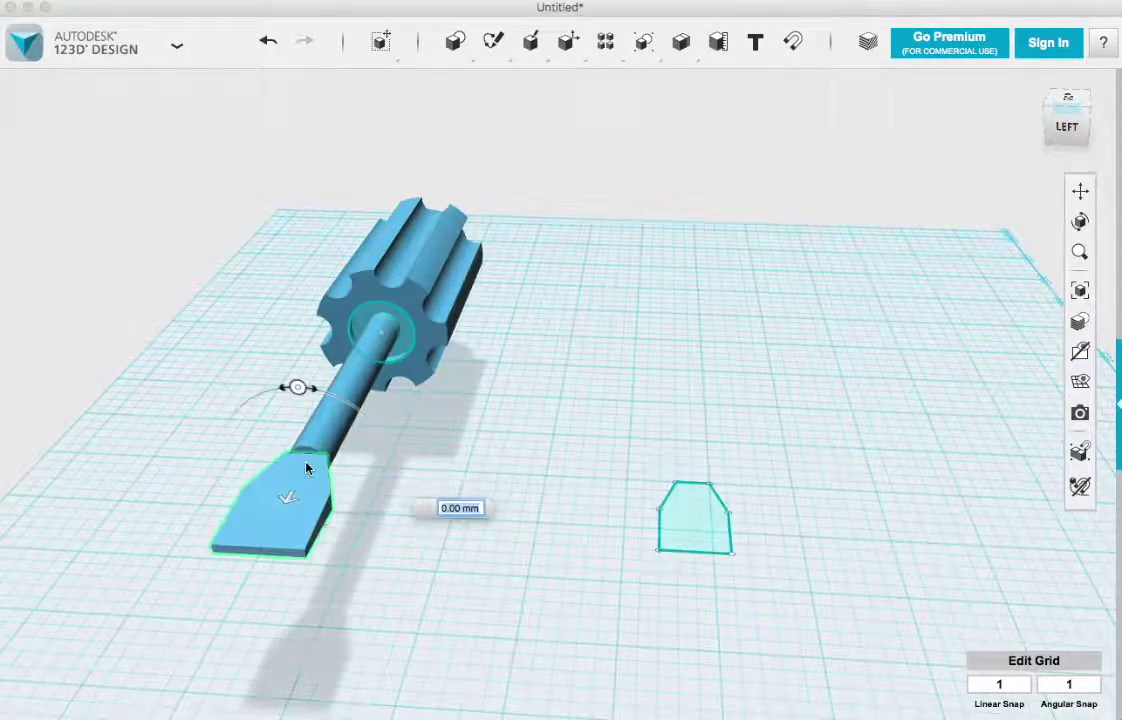
{"action": "left_click", "coordinate": [475, 422]}
{"action": "right_click_drag", "start_coordinate": [476, 421], "coordinate": [370, 472]}
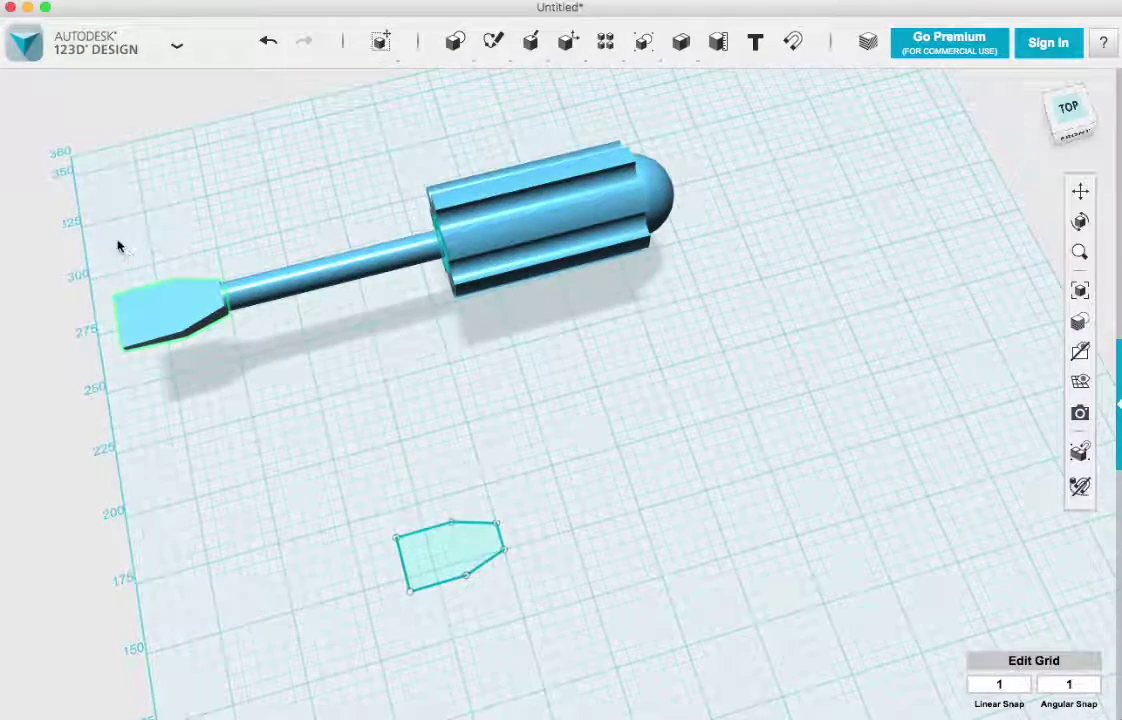
Box-select the whole screwdriver: handle, knob, shaft and chisel blade
{"action": "left_click_drag", "start_coordinate": [63, 158], "coordinate": [854, 428]}
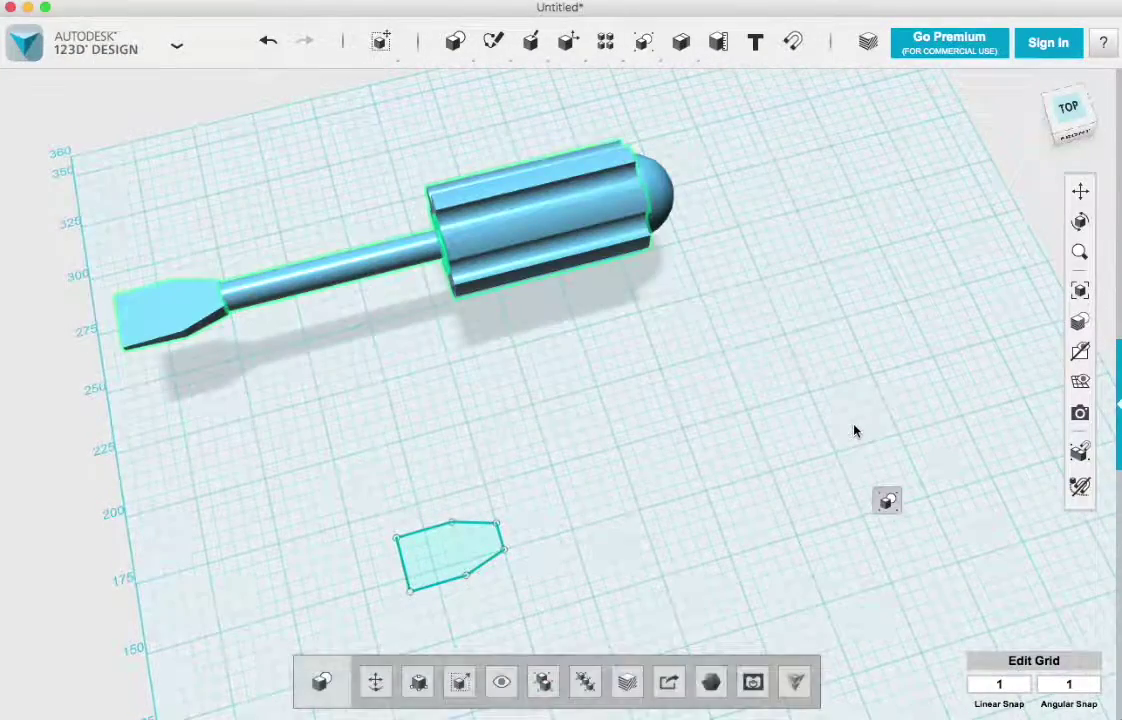
{"action": "left_click_drag", "start_coordinate": [42, 67], "coordinate": [907, 456]}
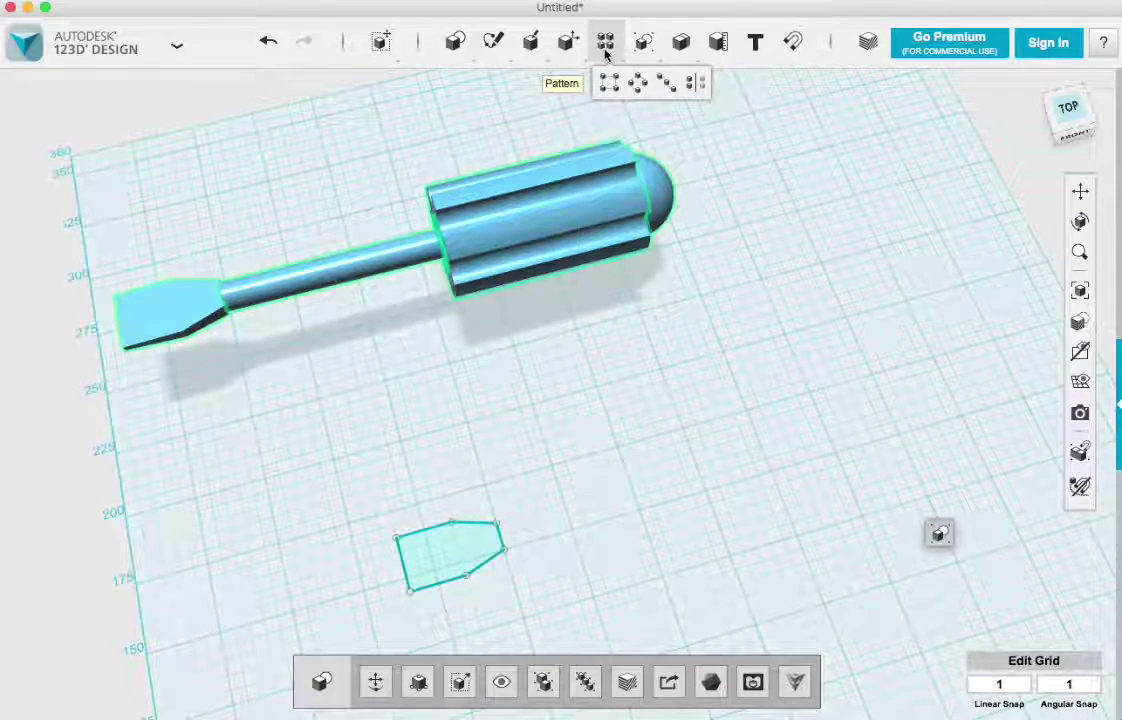
{"action": "mouse_move", "coordinate": [647, 47]}
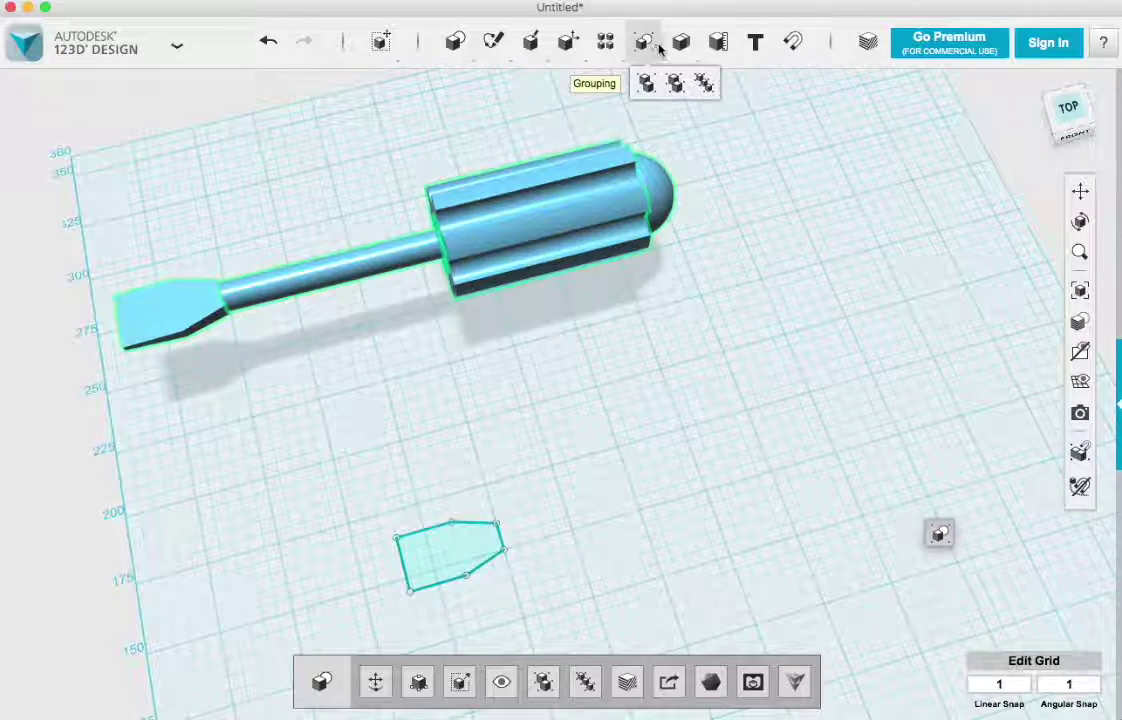
View the screwdriver from the front and hide the leftover tip outline sketch
{"action": "left_click", "coordinate": [683, 86]}
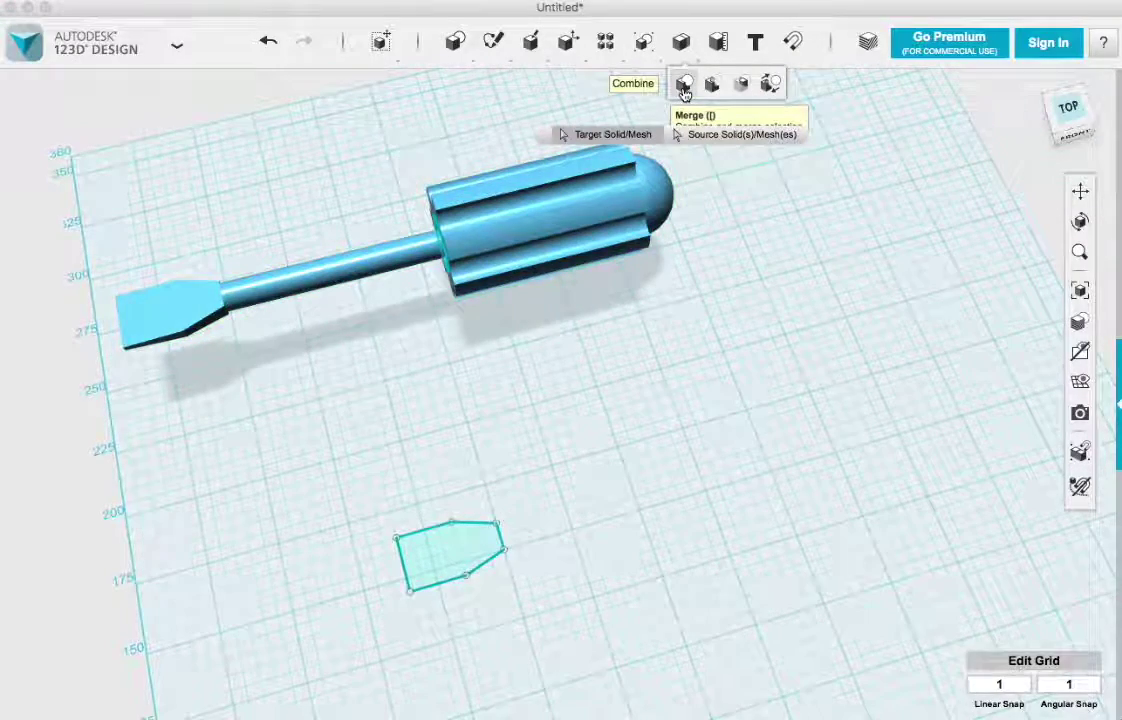
{"action": "right_click_drag", "start_coordinate": [341, 368], "coordinate": [343, 301]}
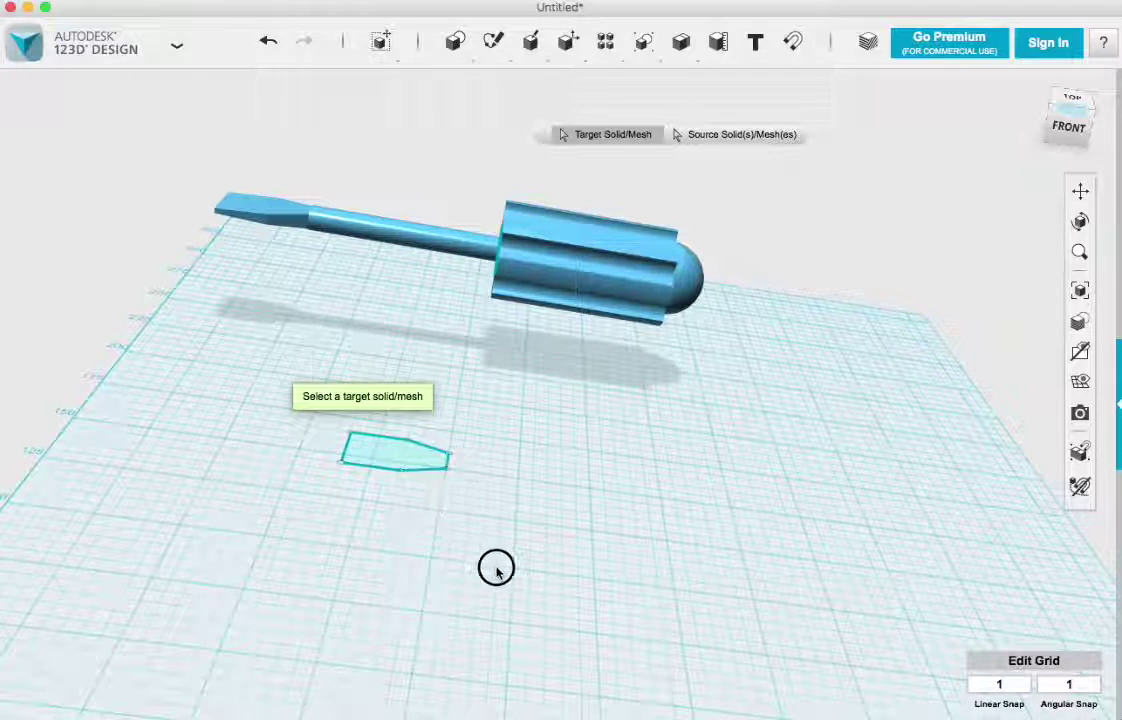
{"action": "mouse_move", "coordinate": [1085, 370]}
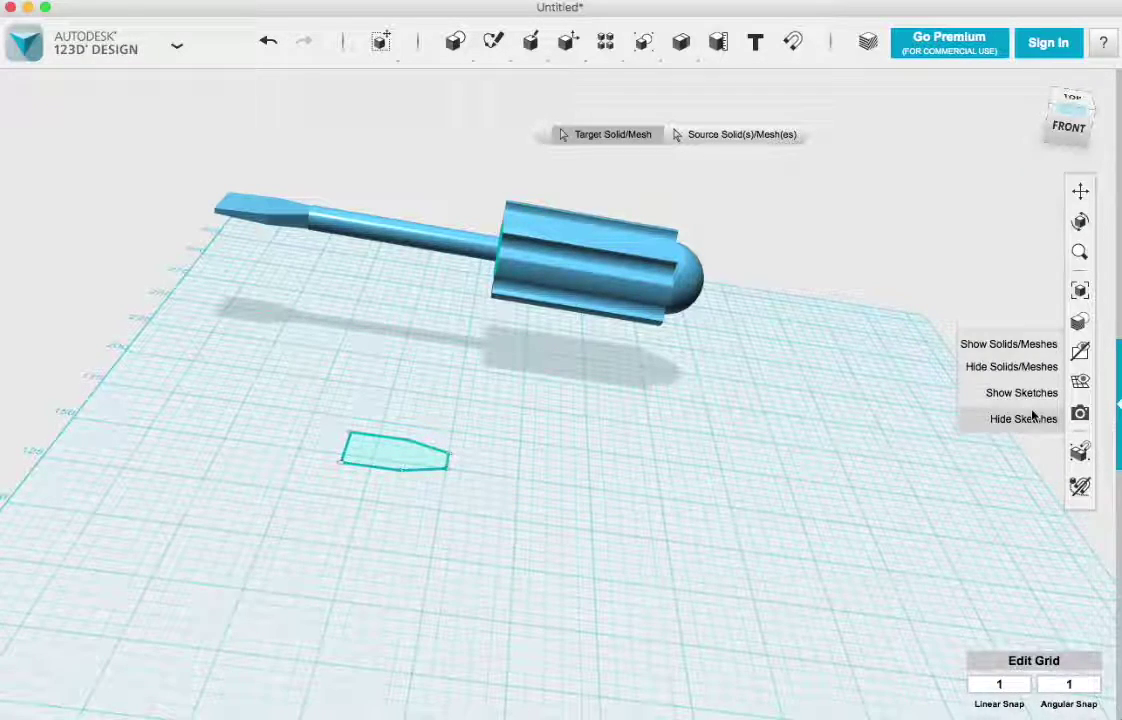
{"action": "left_click", "coordinate": [992, 416]}
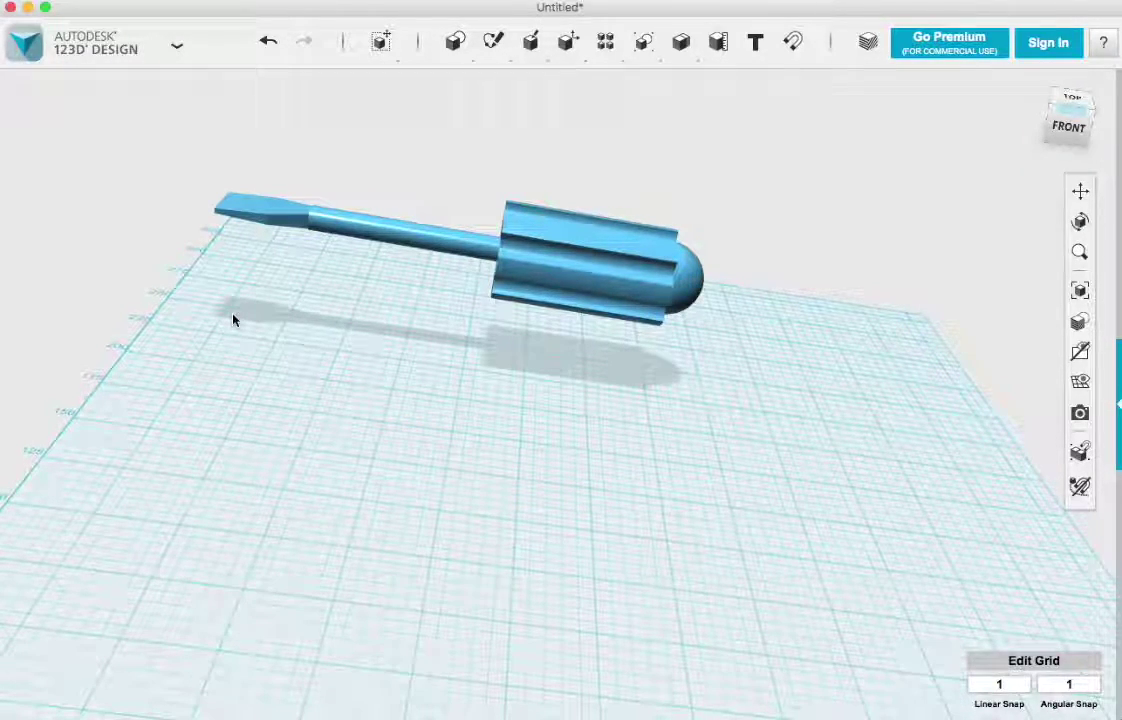
Box-select all screwdriver parts, including the rounded end cap
{"action": "left_click", "coordinate": [525, 245]}
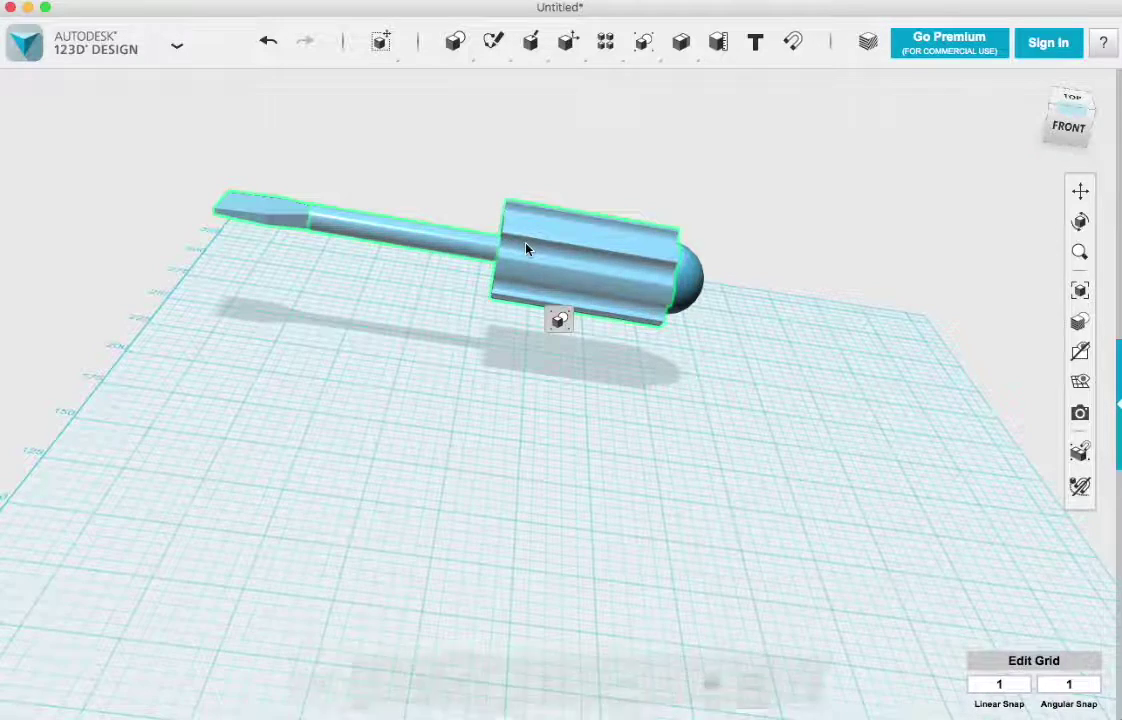
{"action": "left_click", "coordinate": [692, 276]}
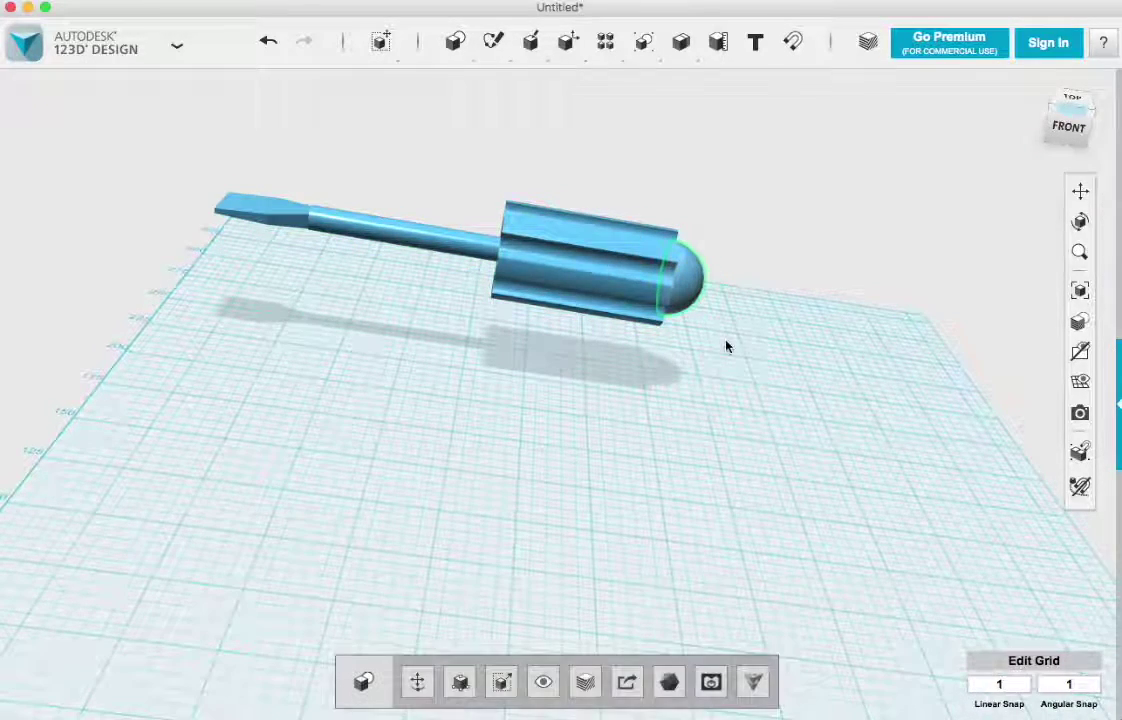
{"action": "left_click_drag", "start_coordinate": [730, 385], "coordinate": [193, 103]}
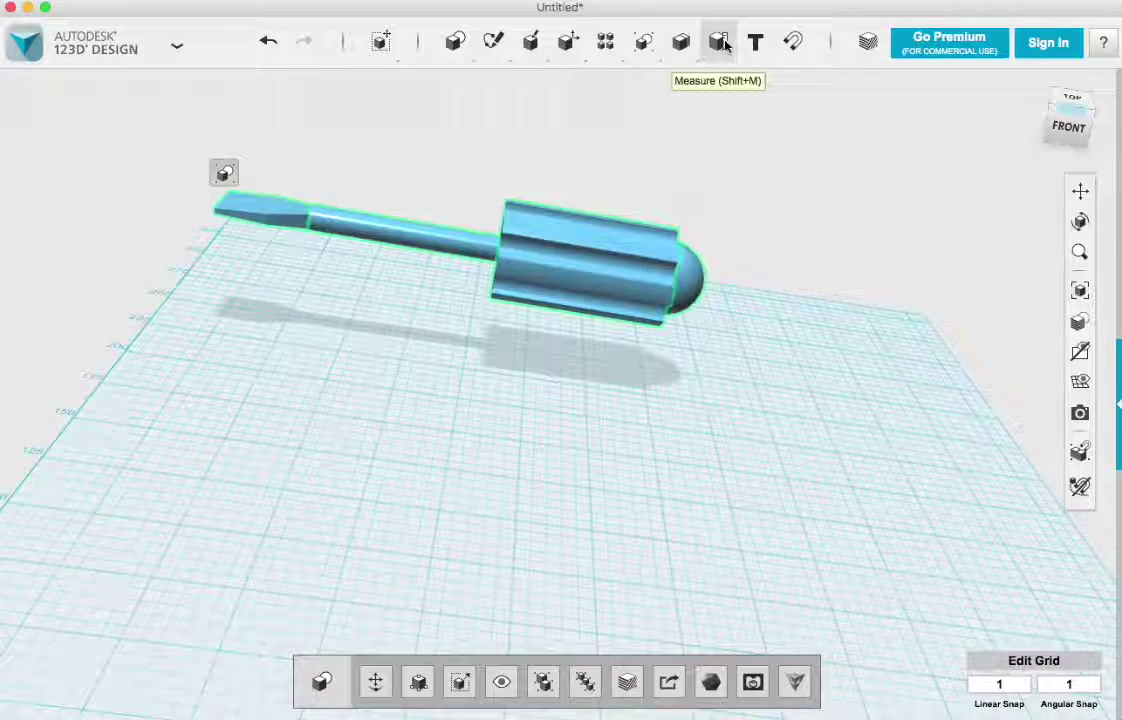
Merge the fluted handle, shaft and chisel tip into the rounded end cap target
{"action": "mouse_move", "coordinate": [678, 42]}
{"action": "left_click", "coordinate": [685, 86]}
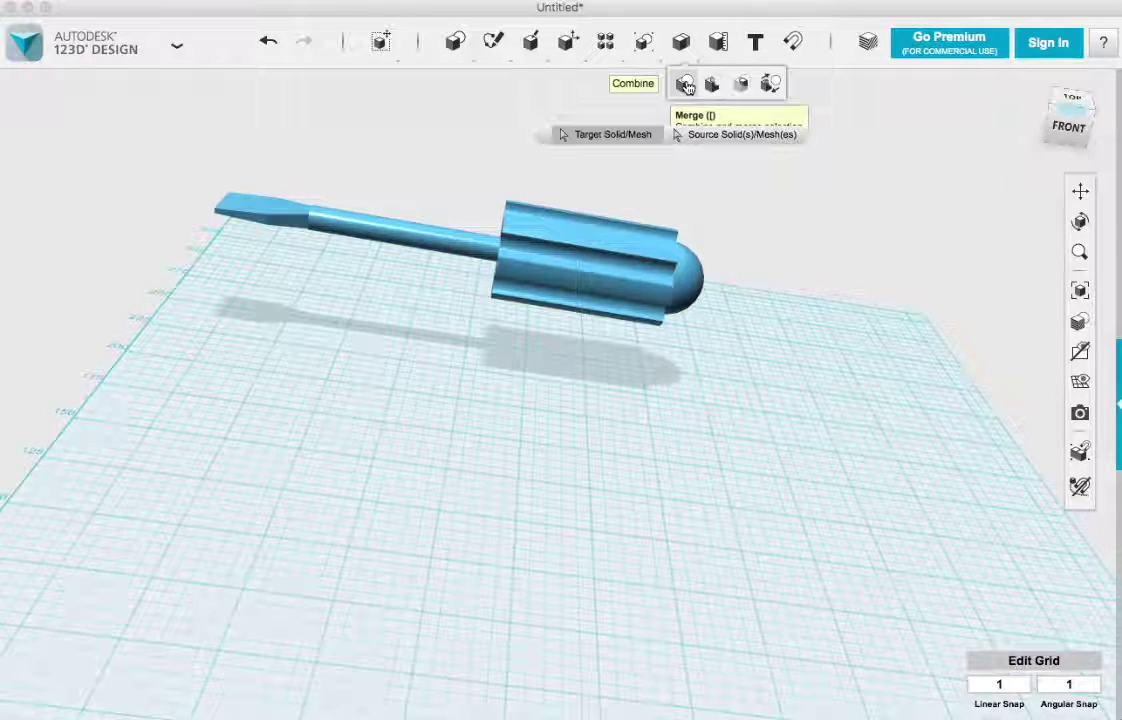
{"action": "left_click", "coordinate": [692, 276]}
{"action": "left_click", "coordinate": [606, 253]}
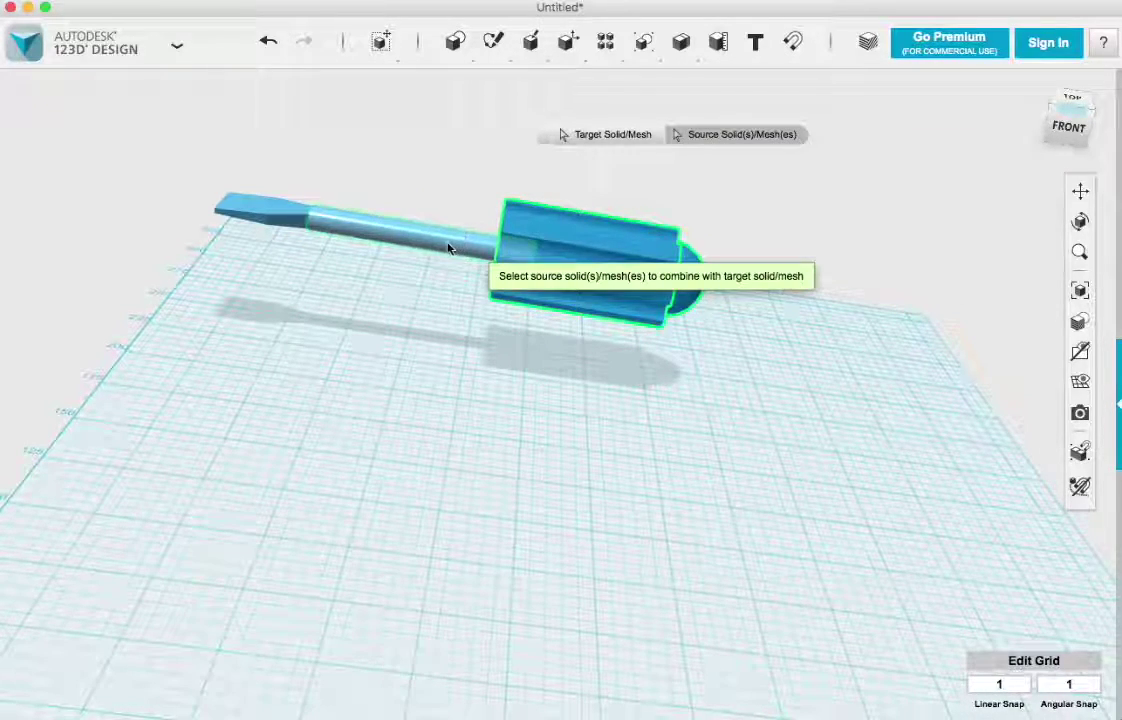
{"action": "left_click", "coordinate": [451, 242]}
{"action": "left_click", "coordinate": [265, 219]}
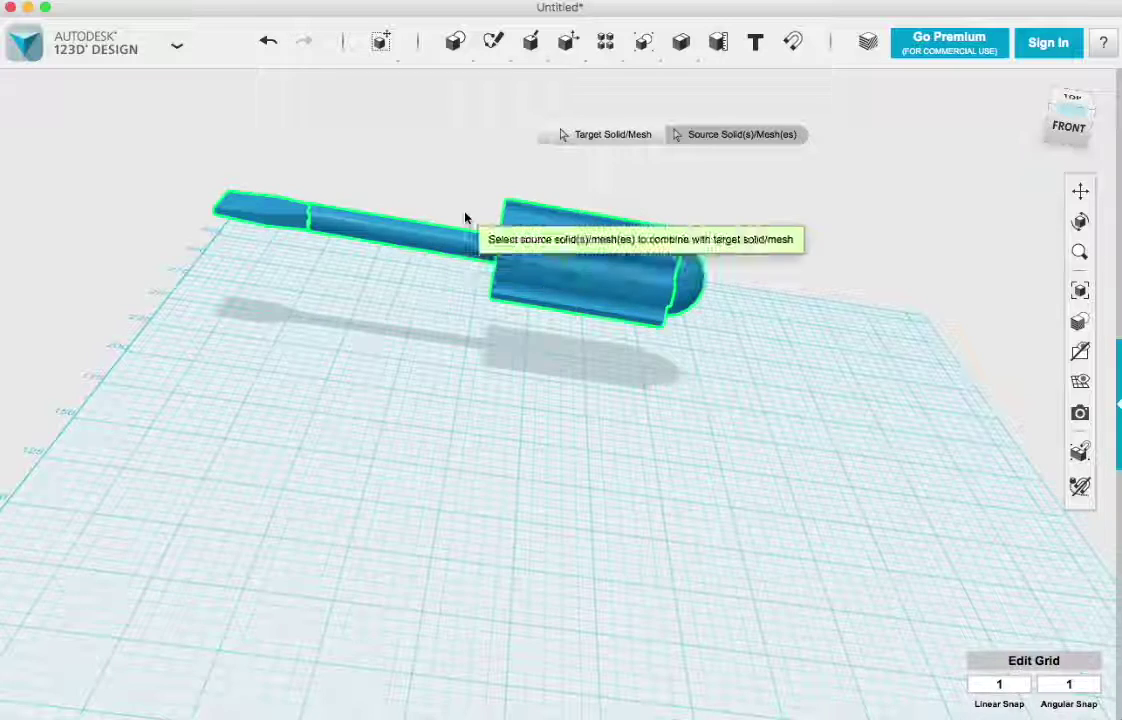
{"action": "key", "text": "Return"}
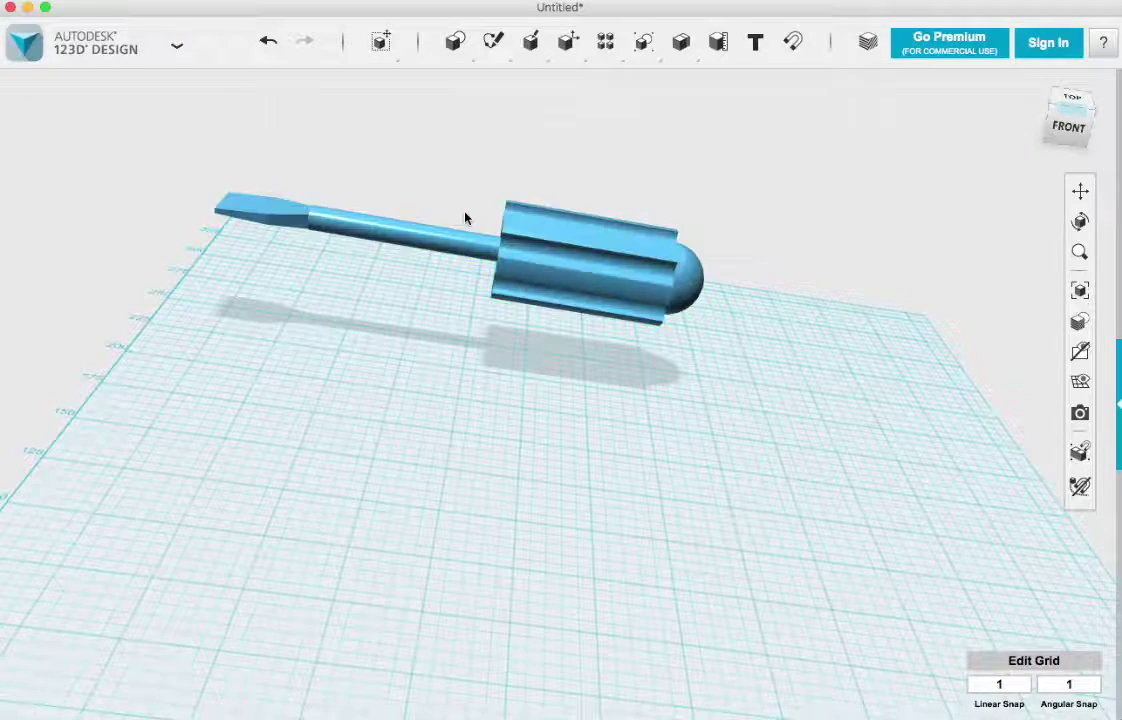
Select the shaft and handle to confirm the merge, then select the whole screwdriver
{"action": "left_click", "coordinate": [416, 238]}
{"action": "left_click", "coordinate": [575, 247]}
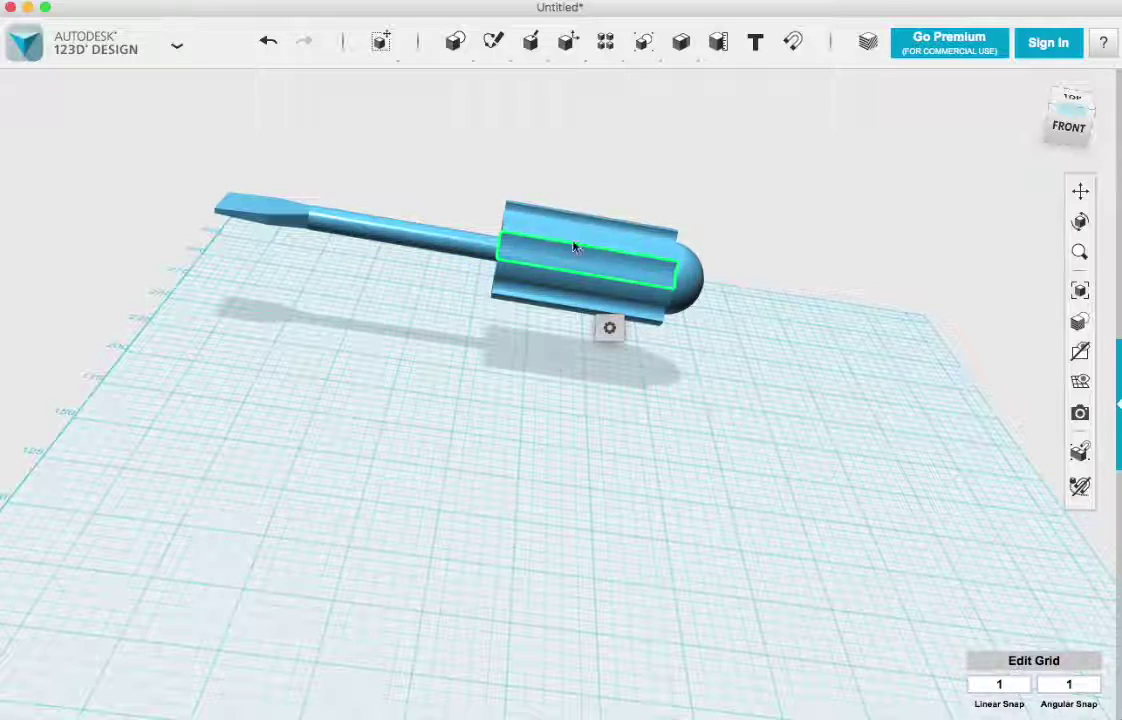
{"action": "left_click", "coordinate": [548, 173]}
{"action": "left_click", "coordinate": [282, 215]}
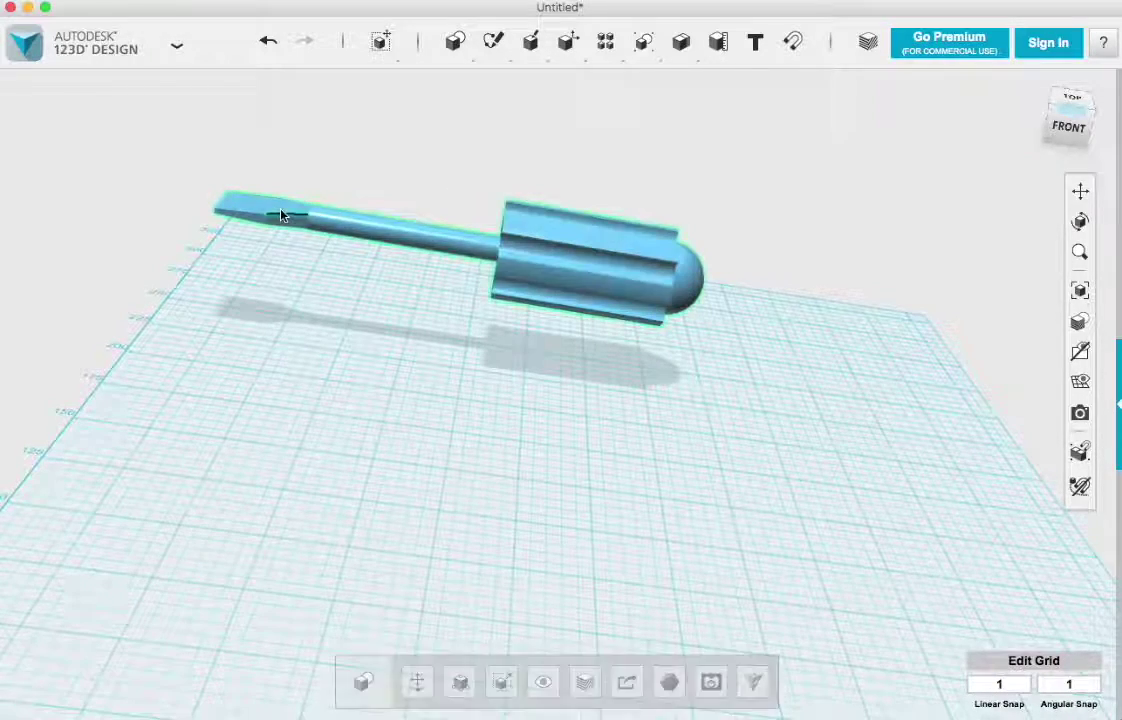
Rotate the merged screwdriver to 346 degrees, handle tilted up and chisel tip angled down
{"action": "left_click", "coordinate": [418, 681]}
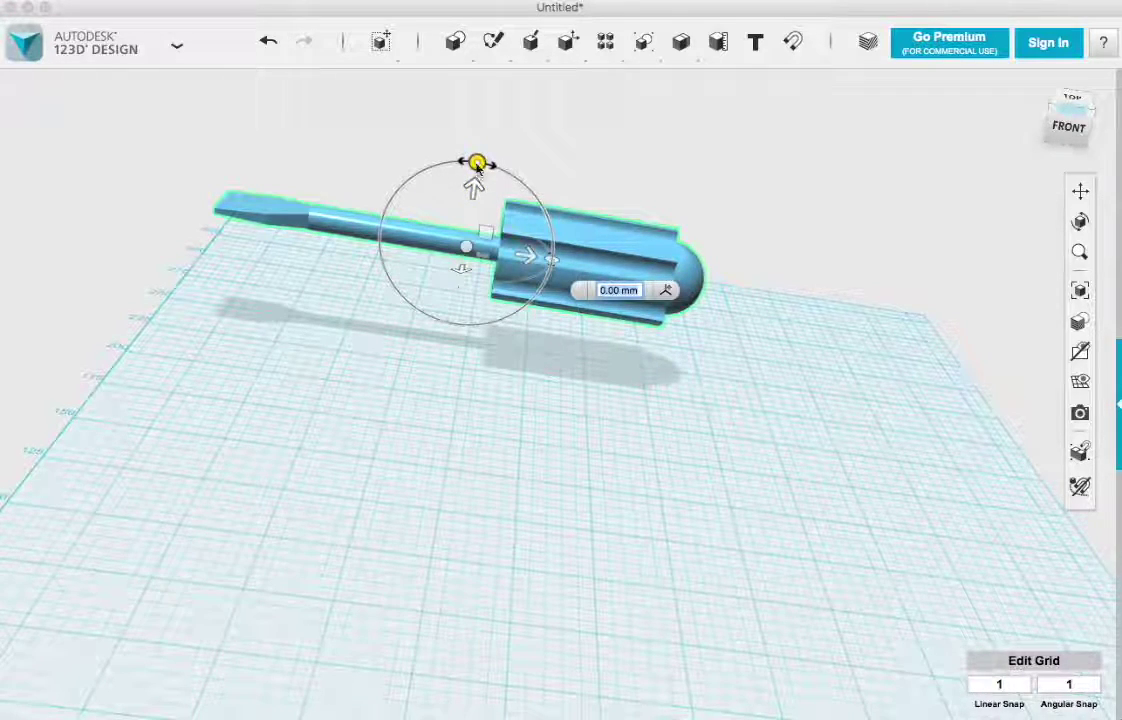
{"action": "left_click_drag", "start_coordinate": [477, 163], "coordinate": [468, 422]}
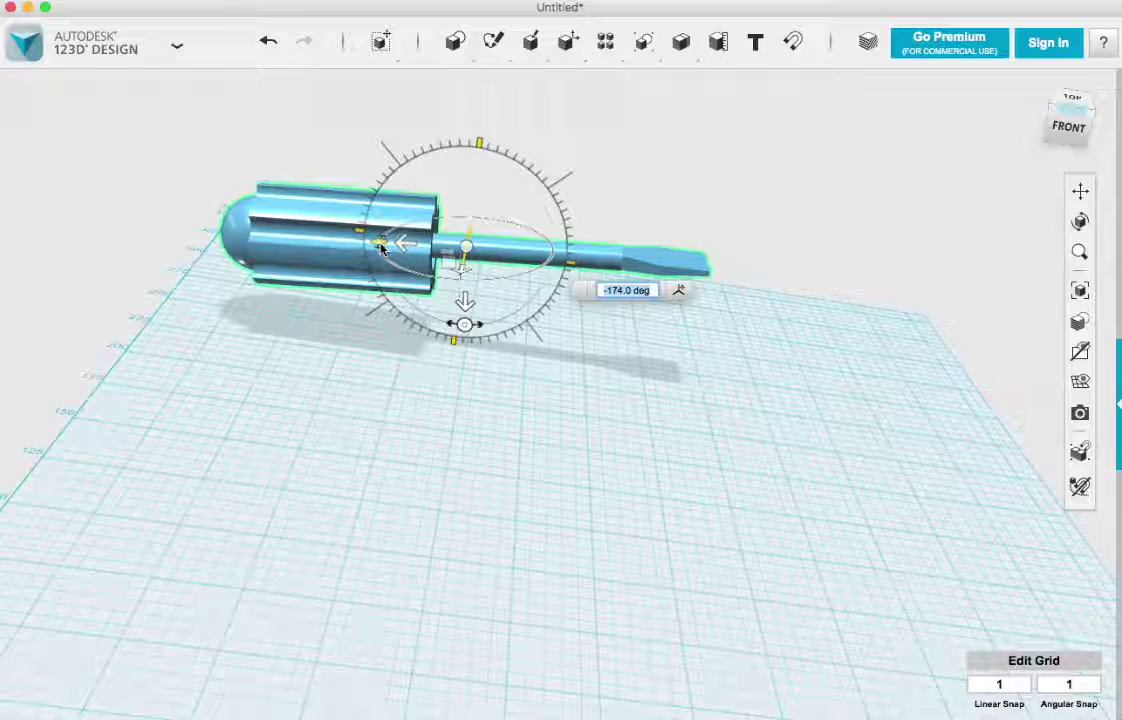
{"action": "left_click_drag", "start_coordinate": [374, 245], "coordinate": [551, 163]}
{"action": "left_click_drag", "start_coordinate": [385, 237], "coordinate": [373, 262]}
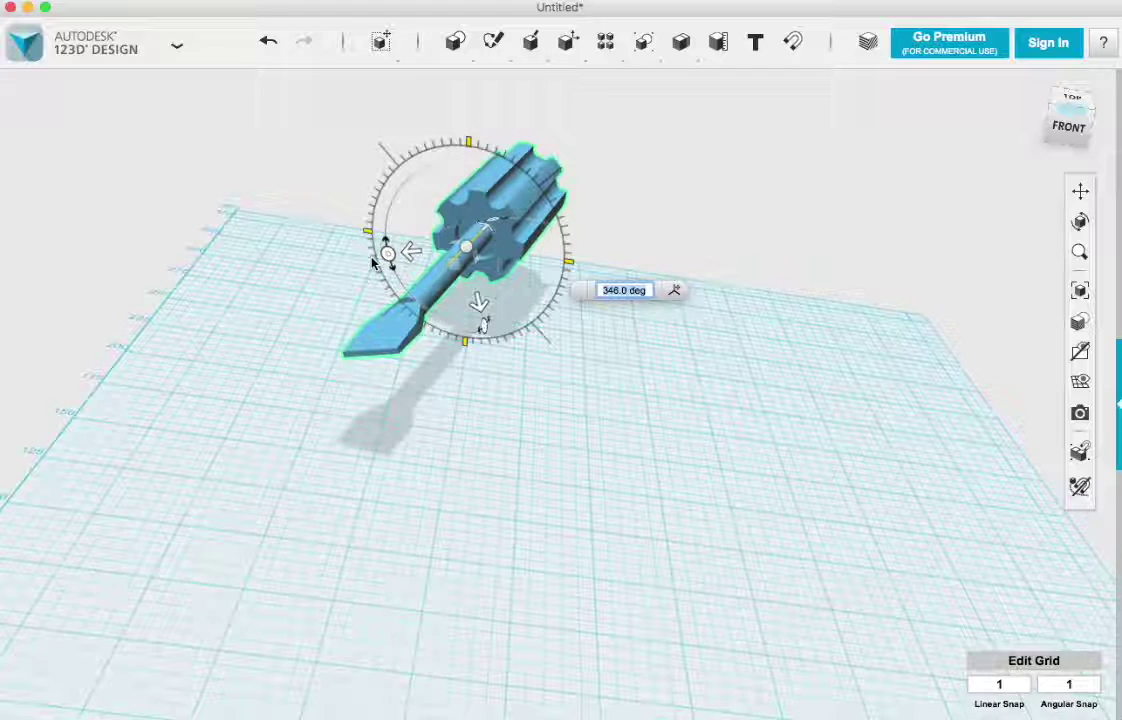